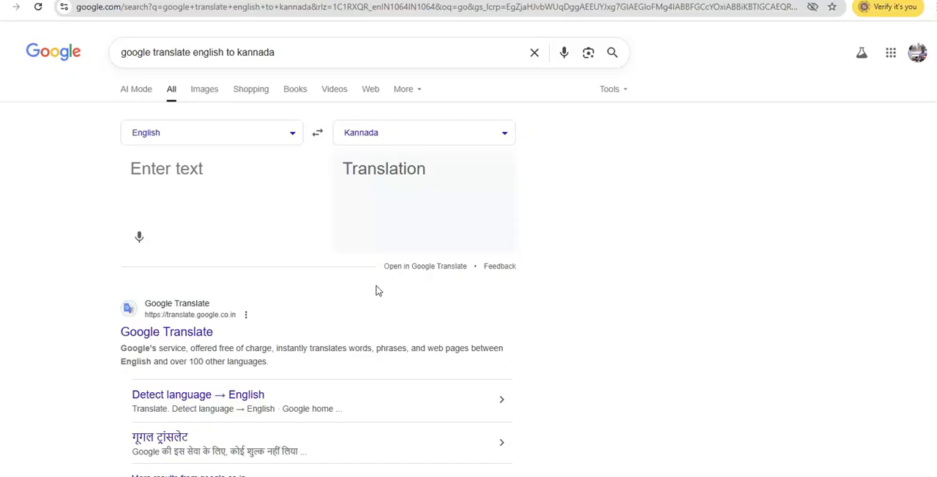
Search the web for "kea" and open the "KEA | Home - Karnataka CET" result
left_click(292, 9)
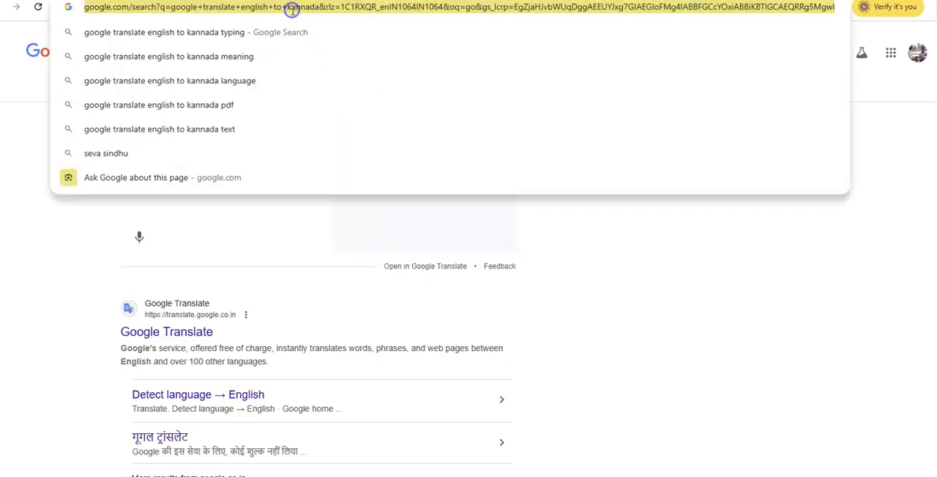
type("kea")
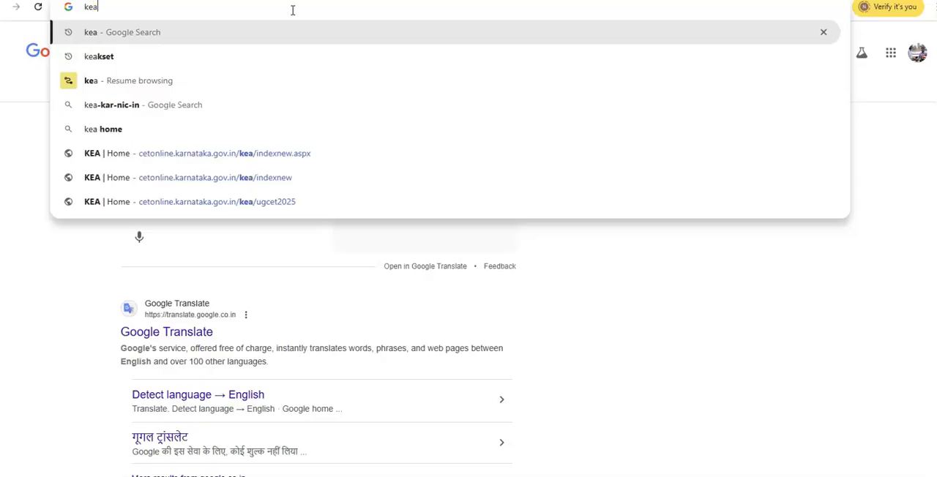
key("Return")
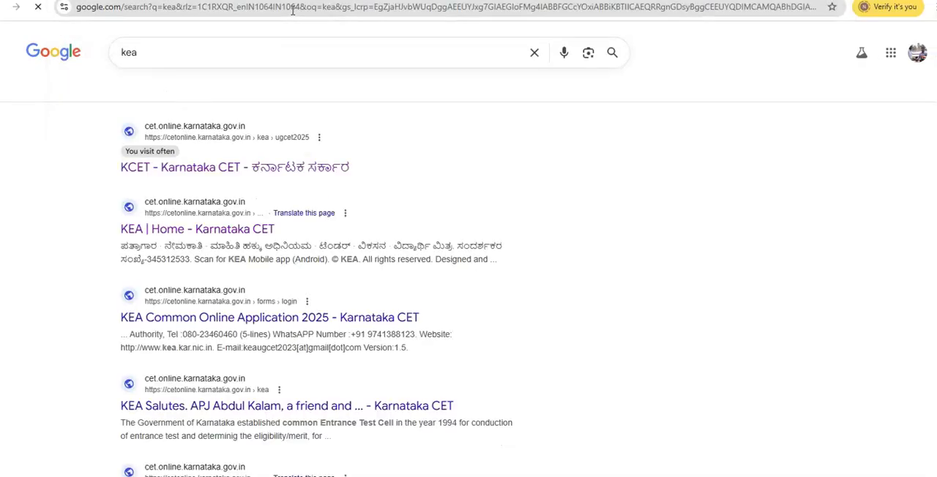
left_click(188, 213)
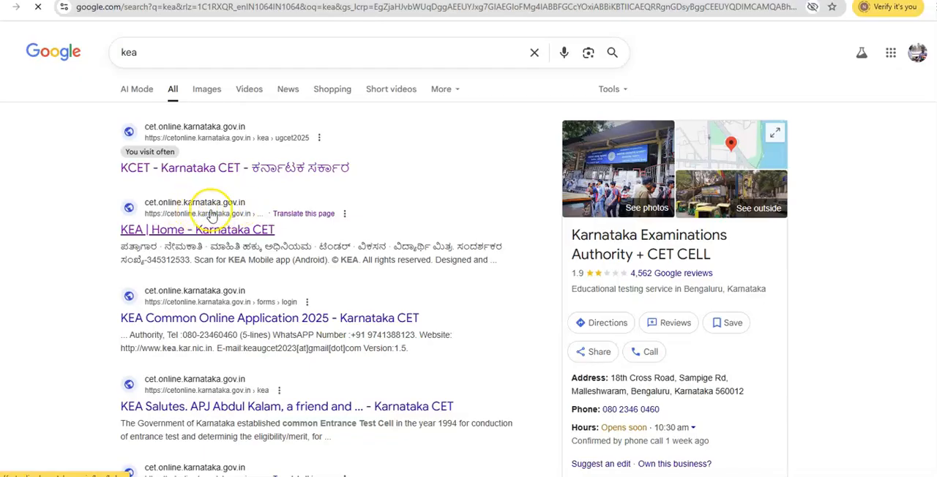
left_click(150, 231)
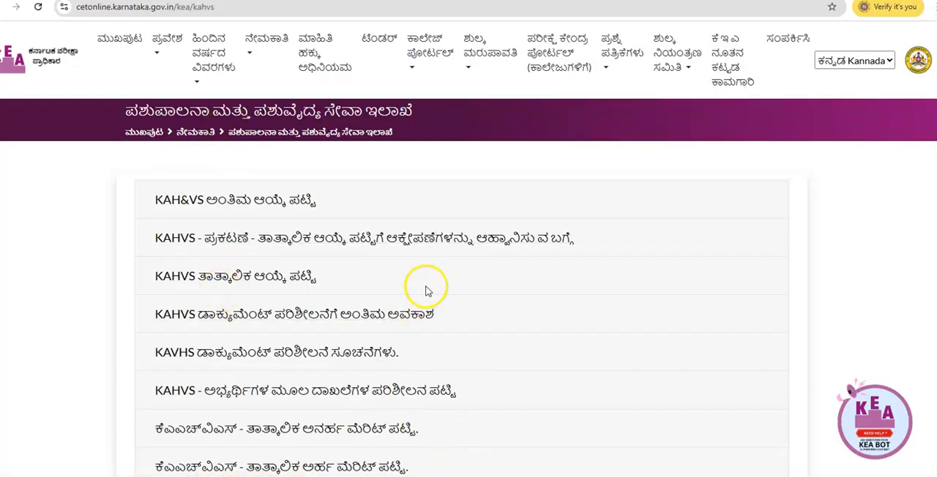
Go to the home page of the Karnataka Examinations Authority website
left_click(887, 63)
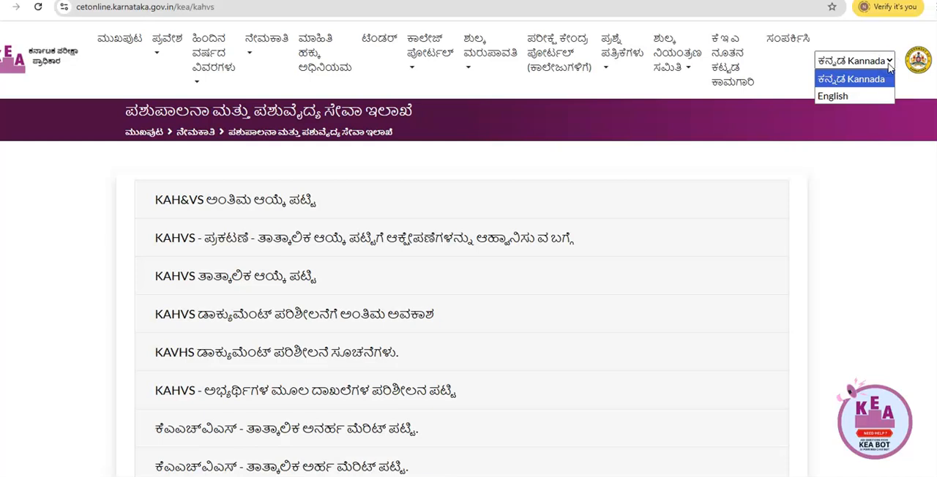
left_click(888, 62)
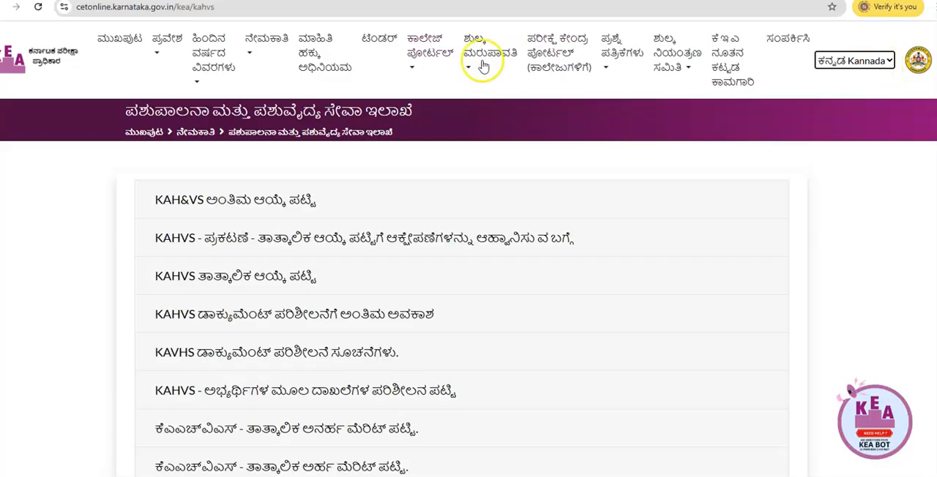
left_click(114, 44)
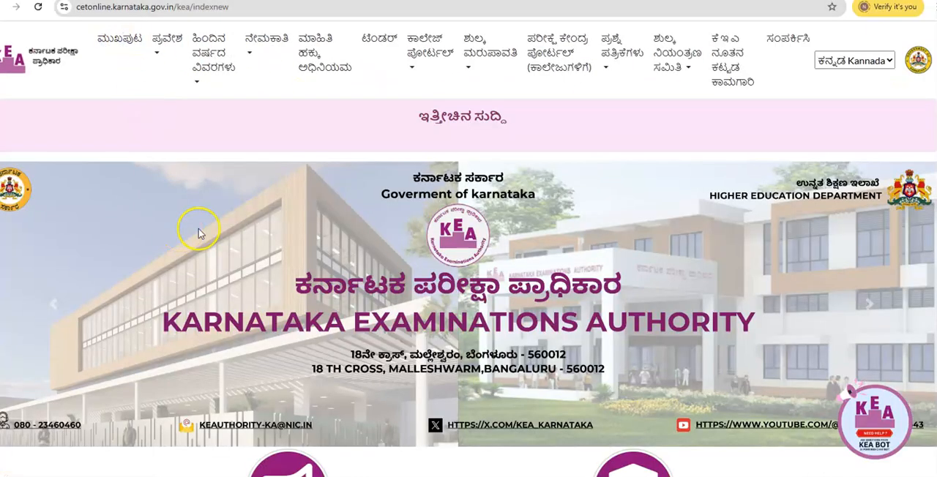
Open the KSET-2025 online application link in the latest announcements and start Step-1, Submit Application for the Karnataka State Eligibility Test
scroll(412, 175, "down", 4)
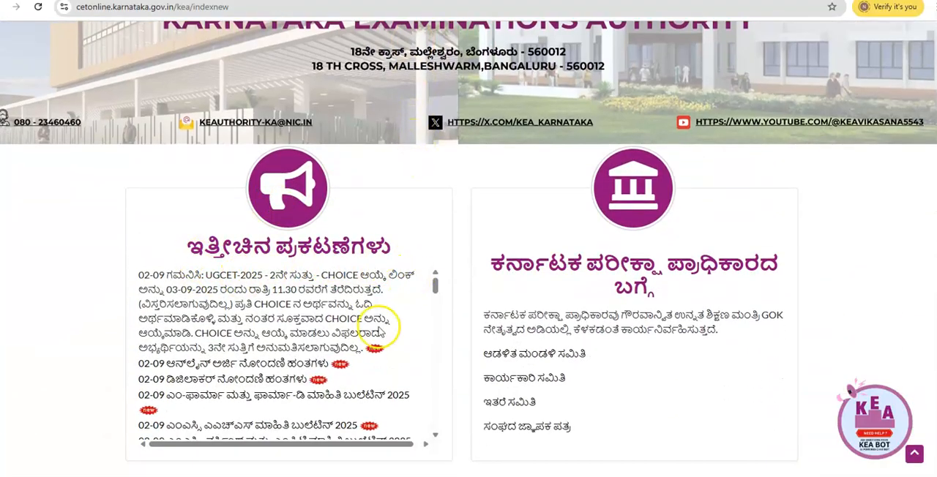
scroll(377, 351, "down", 1)
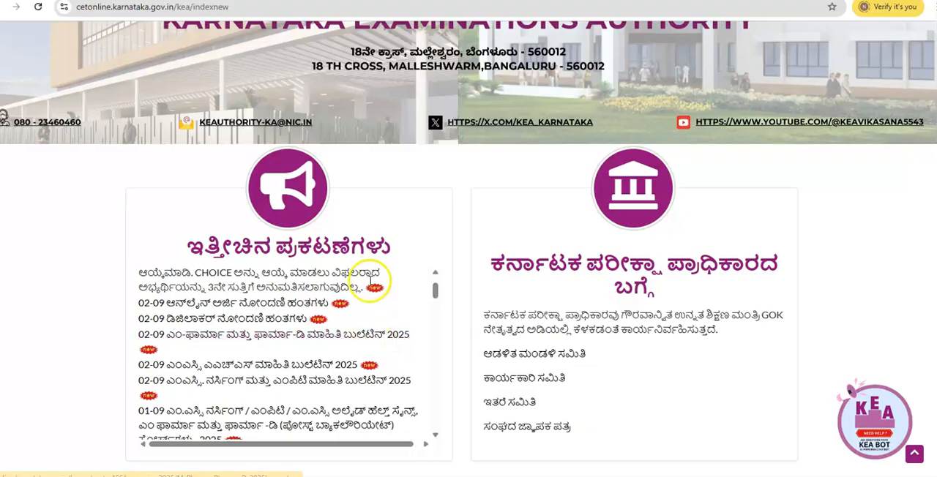
scroll(362, 311, "down", 2)
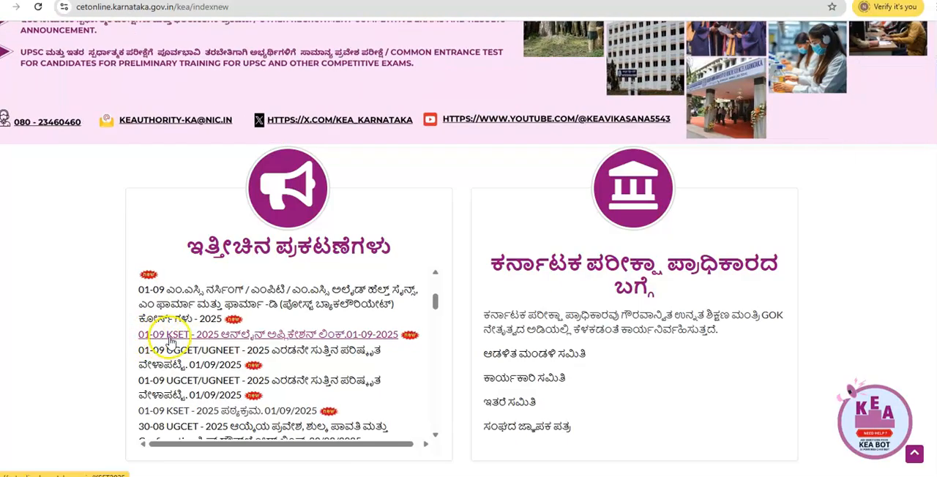
left_click(313, 333)
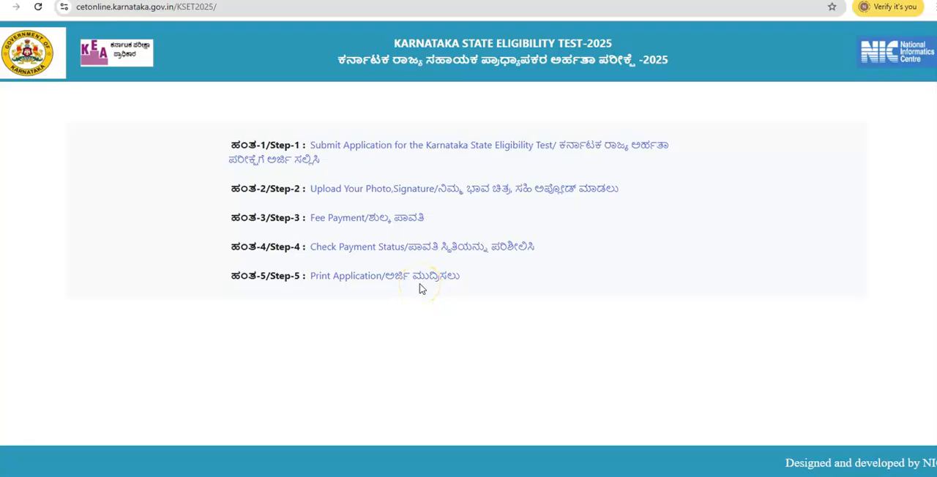
left_click(437, 152)
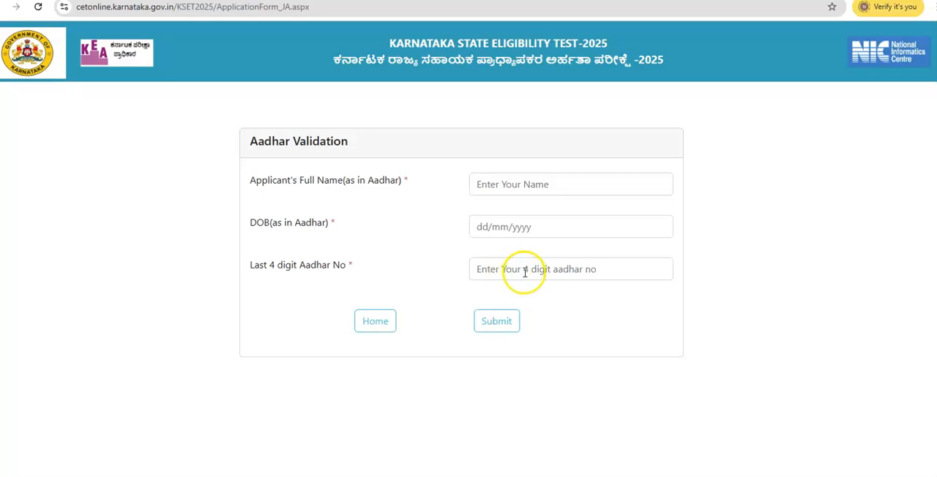
Enter the applicant's full name as in Aadhar, with capitalised initials, in the Aadhar Validation form
left_click(517, 187)
left_click(481, 187)
key("BackSpace")
type("R")
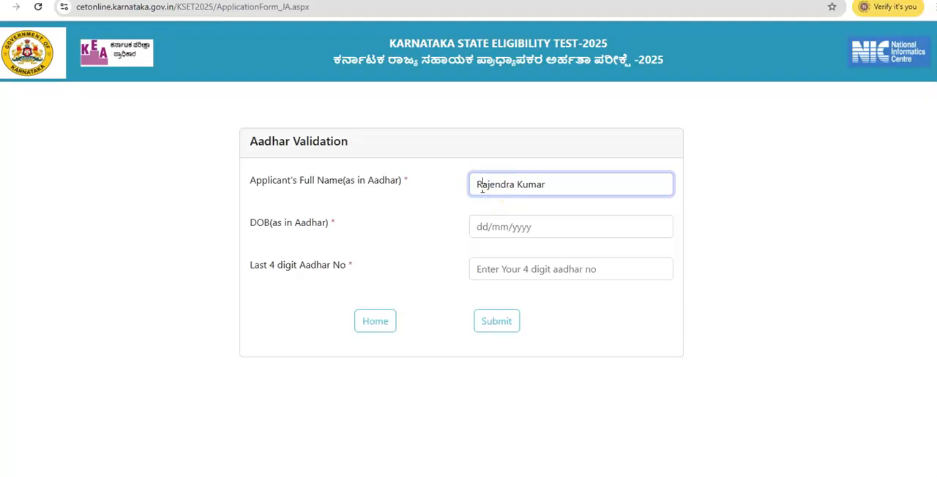
Pick the applicant's date of birth as in Aadhar from the calendar
key("Tab")
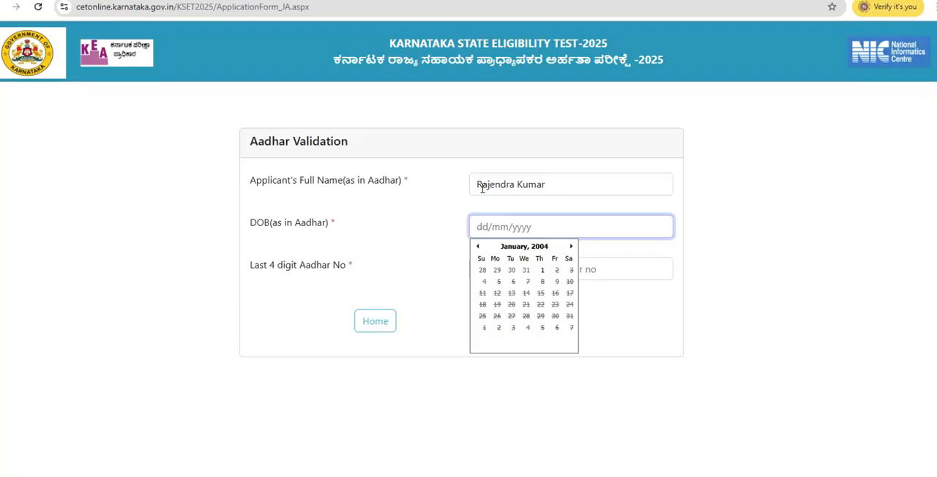
left_click(524, 249)
left_click(479, 247)
left_click(479, 248)
left_click(519, 247)
left_click(480, 248)
left_click(485, 269)
left_click(562, 298)
left_click(513, 270)
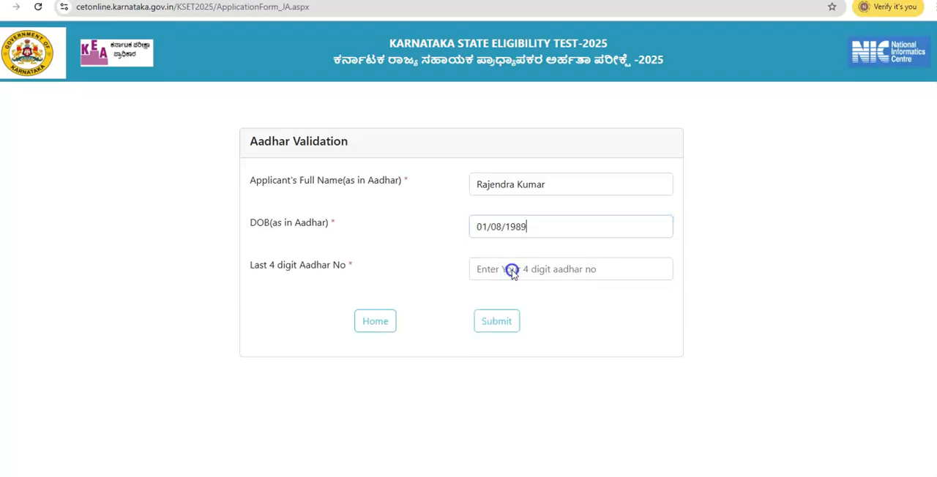
Enter the last four digits of the Aadhar number and submit the Aadhar Validation form
left_click(512, 269)
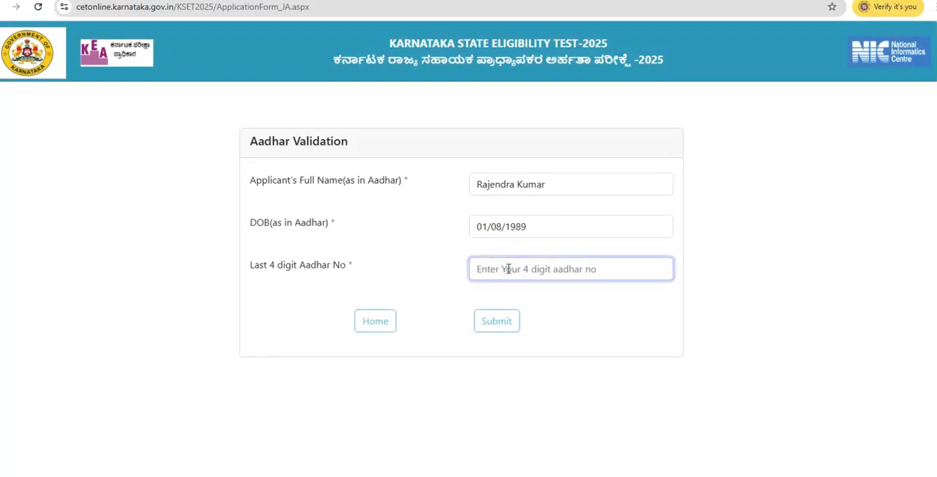
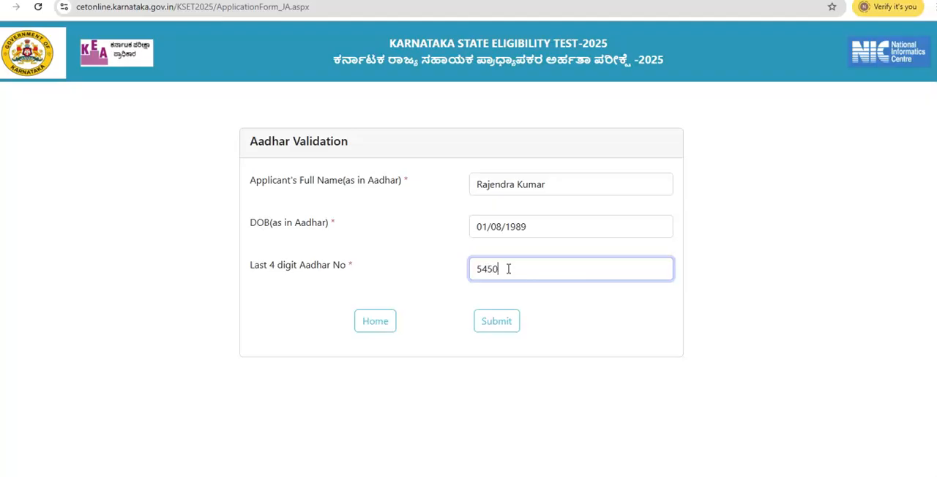
left_click(497, 321)
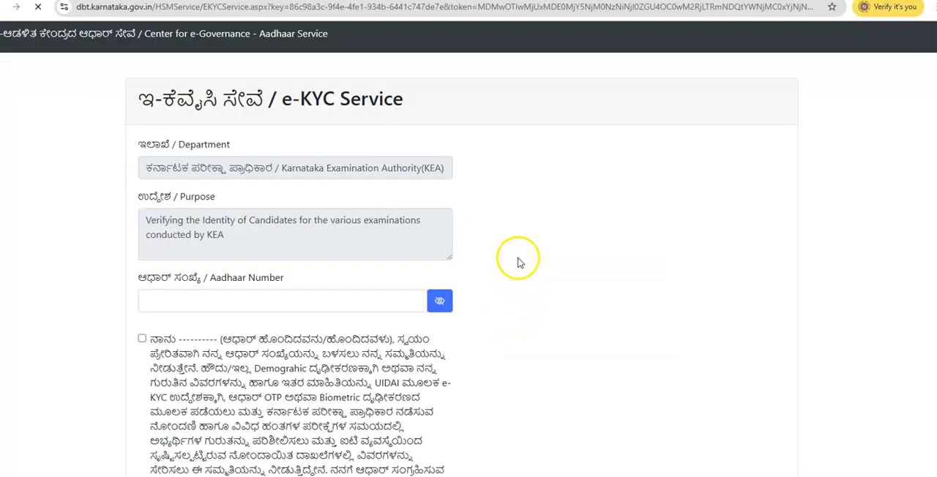
Enter the full Aadhaar number on the e-KYC Service page and accept the consent declaration
scroll(253, 302, "down", 1)
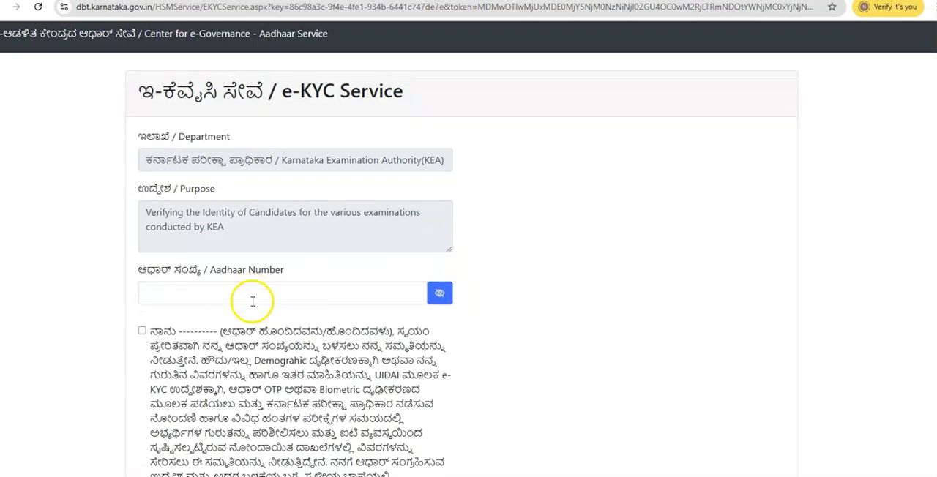
left_click(271, 235)
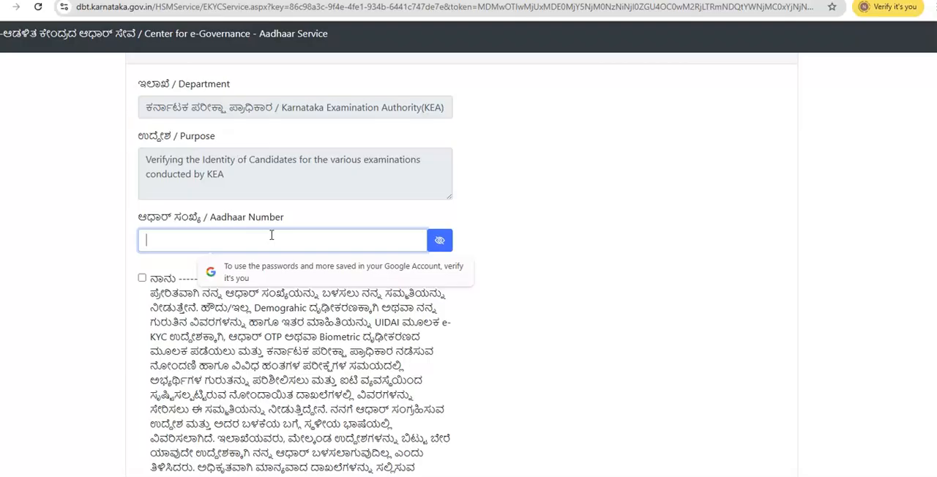
type("********")
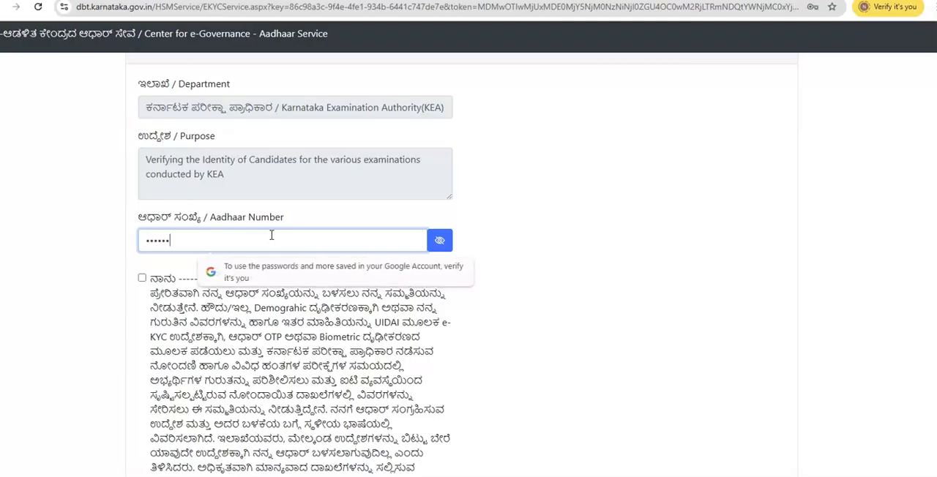
type("****")
left_click(142, 279)
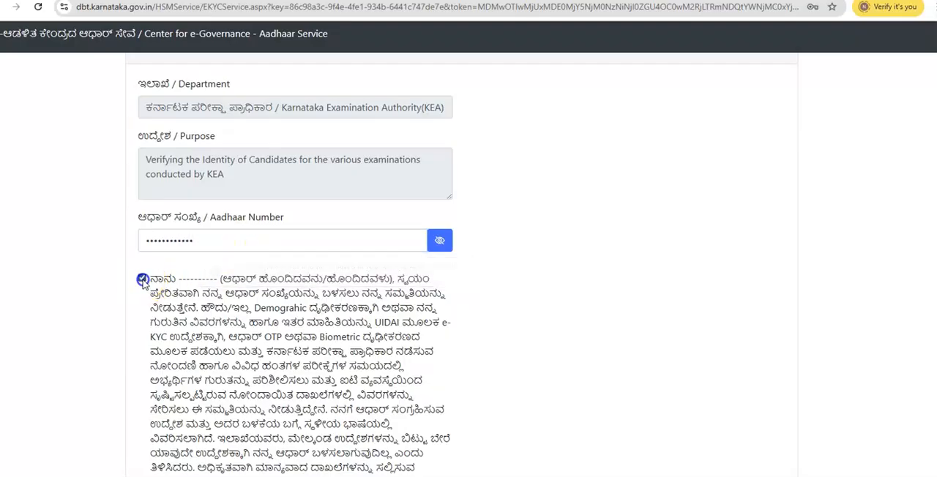
Use OTP as the mode of authentication, generate the OTP and acknowledge the message
scroll(154, 281, "down", 7)
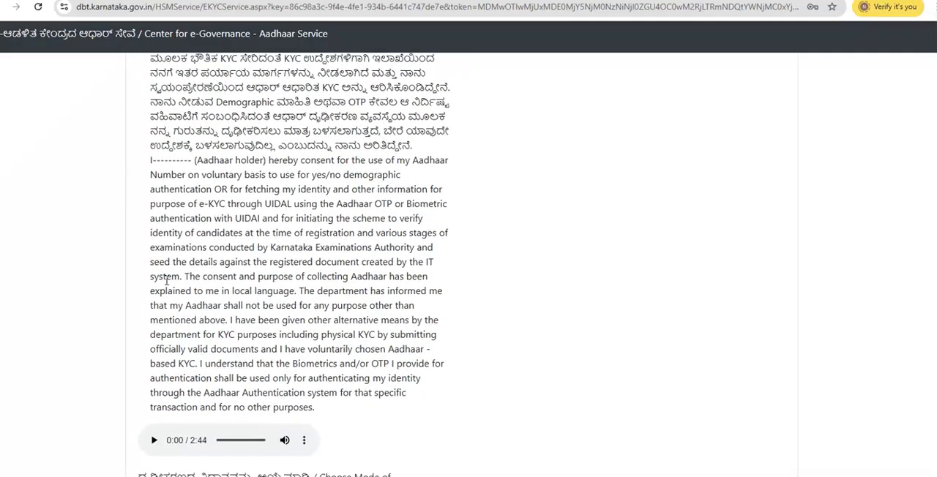
scroll(167, 280, "down", 1)
left_click(140, 445)
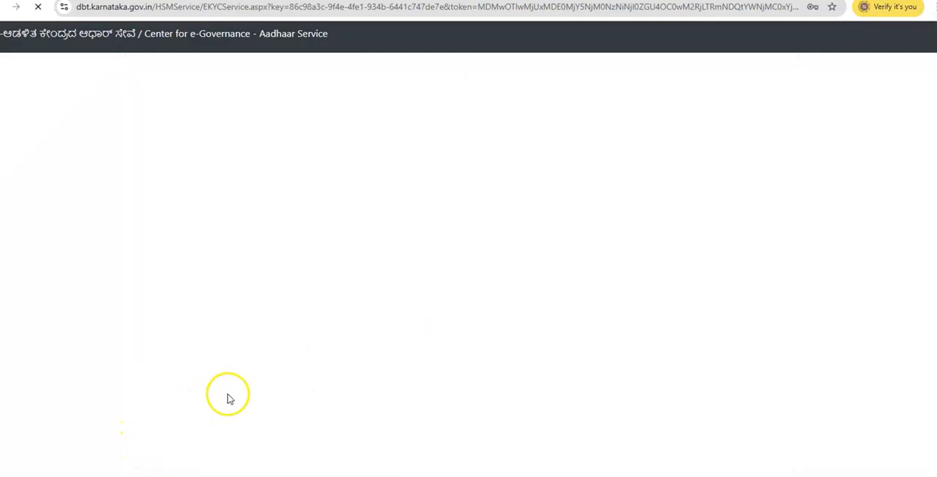
scroll(265, 391, "down", 10)
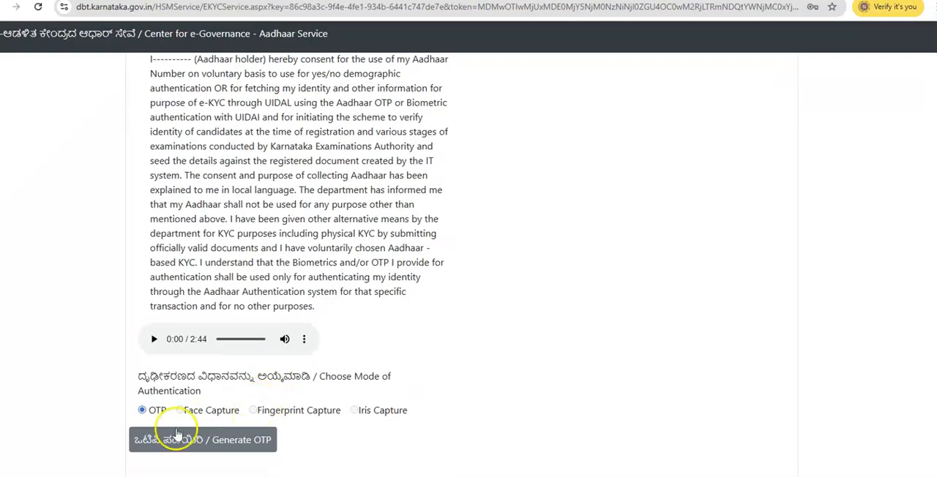
left_click(176, 438)
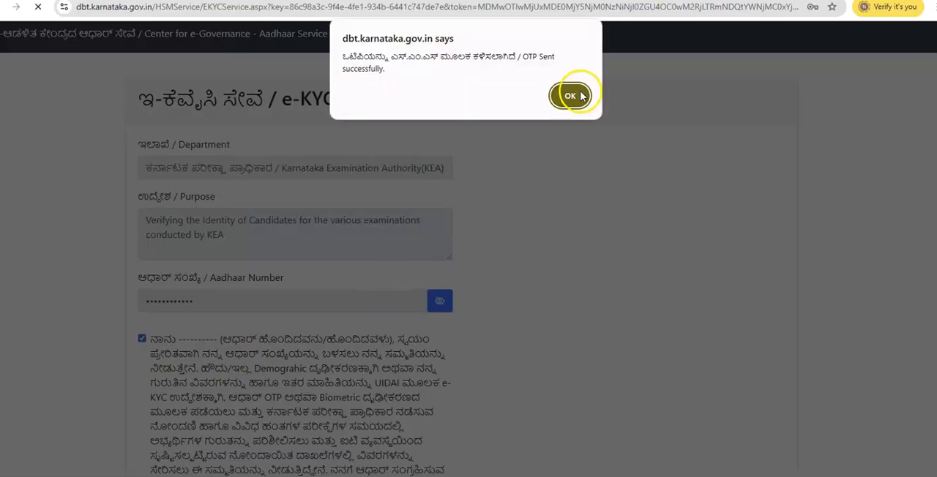
left_click(570, 96)
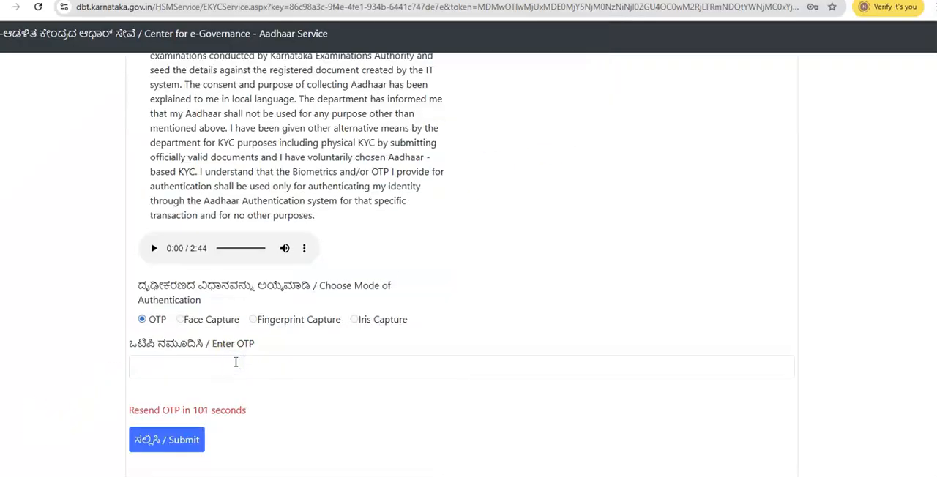
Enter the received OTP in the Enter OTP field and submit the e-KYC verification
left_click(235, 305)
left_click(235, 366)
left_click(164, 439)
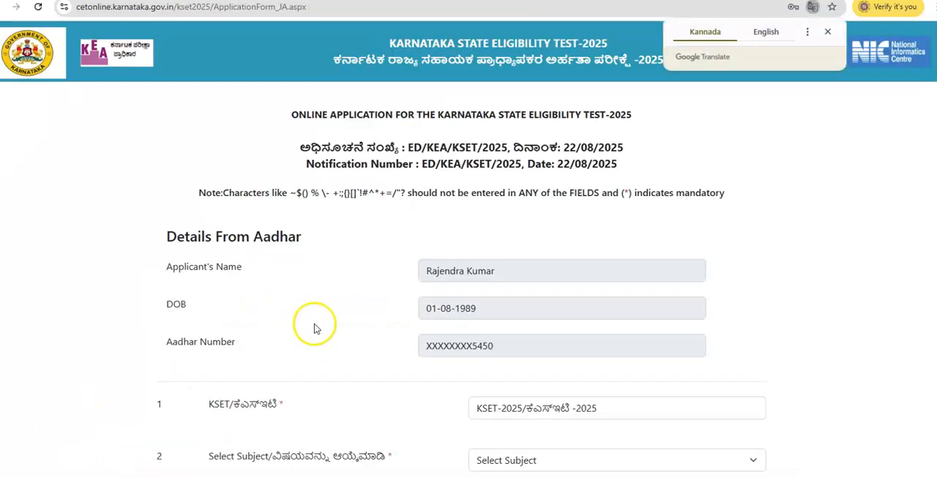
Look through the KSET-2025 application form down to the declaration and return to the Aadhar details
scroll(505, 241, "down", 3)
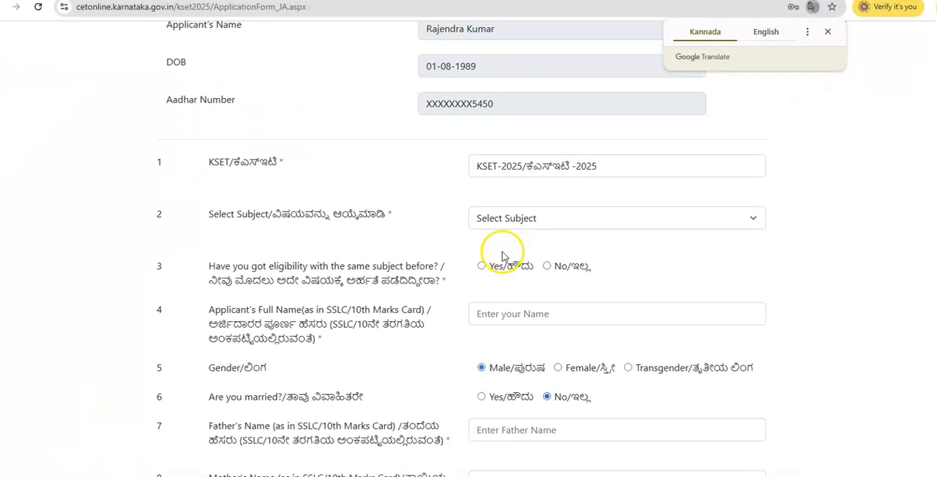
scroll(556, 241, "down", 8)
scroll(562, 242, "down", 15)
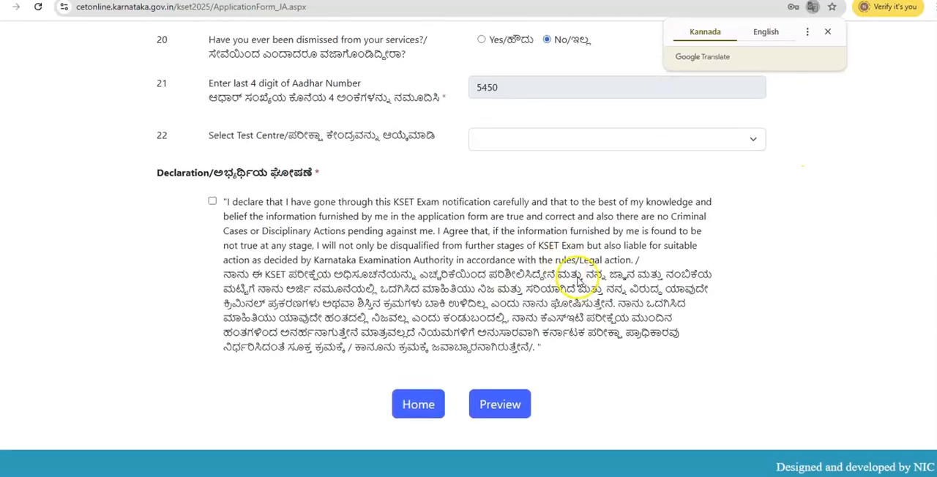
scroll(582, 279, "up", 20)
scroll(585, 279, "up", 5)
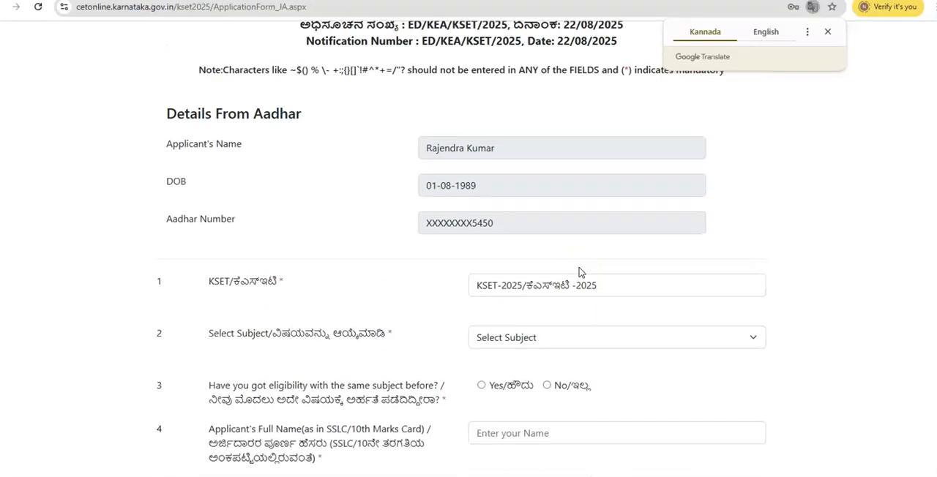
Choose Social work as the subject in the KSET-2025 application form
scroll(573, 243, "down", 1)
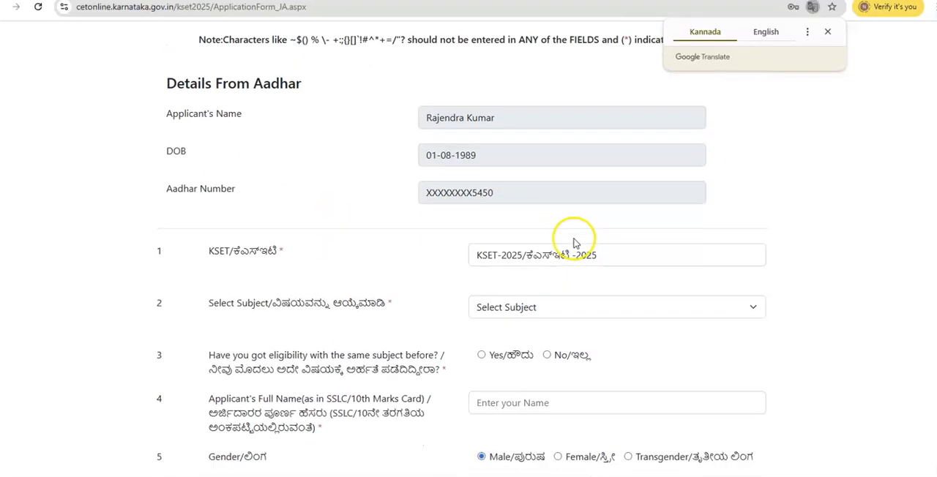
scroll(574, 243, "down", 1)
left_click(626, 226)
left_click(626, 226)
left_click(504, 275)
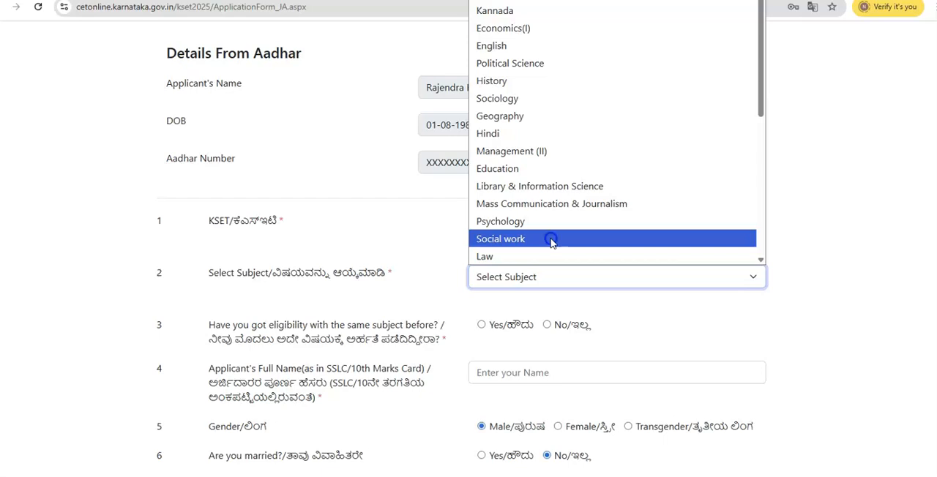
left_click(552, 241)
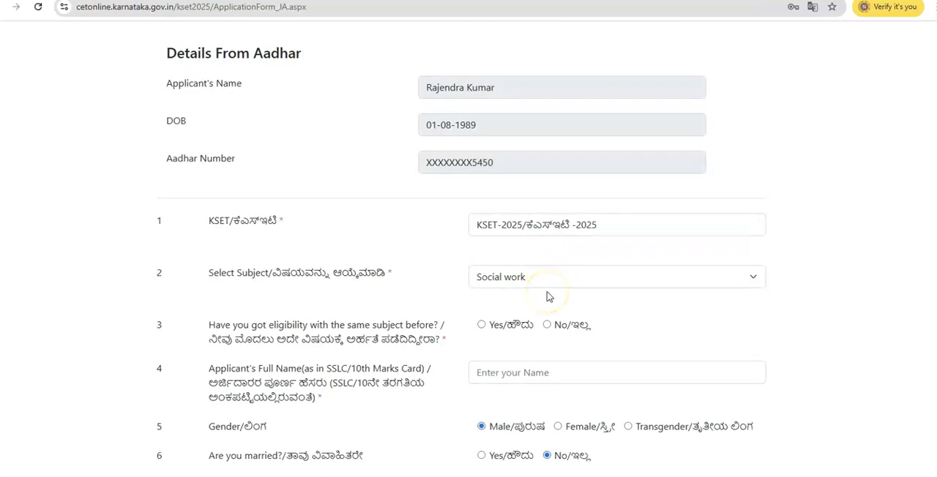
Try answering Yes to prior eligibility in the same subject, and reopen the application form from the home page
scroll(549, 297, "down", 1)
left_click(532, 293)
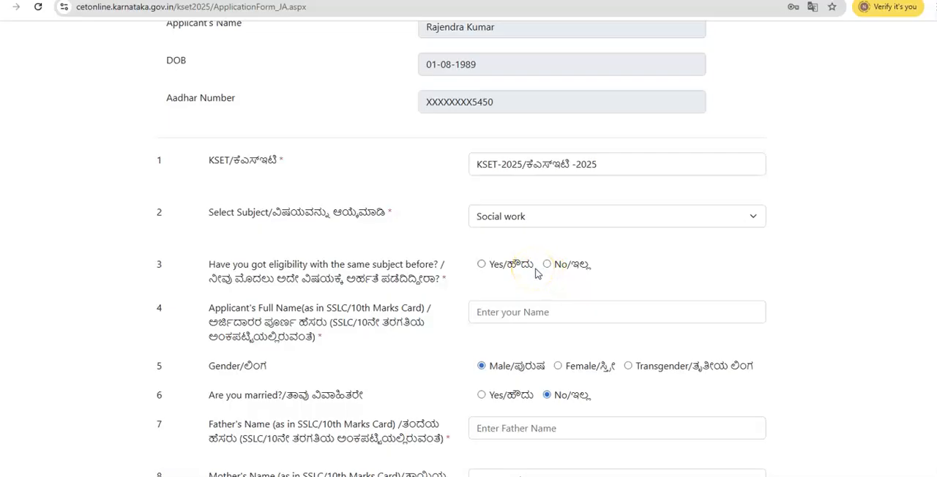
left_click(481, 264)
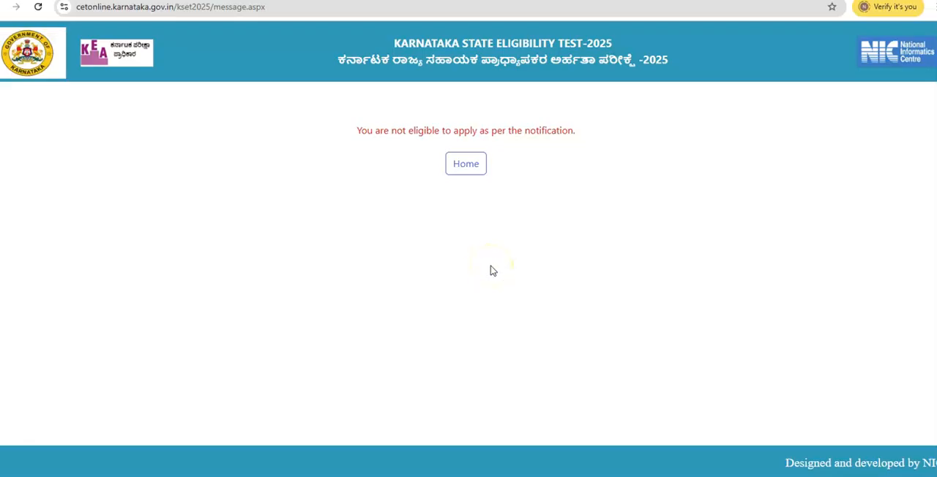
left_click(478, 171)
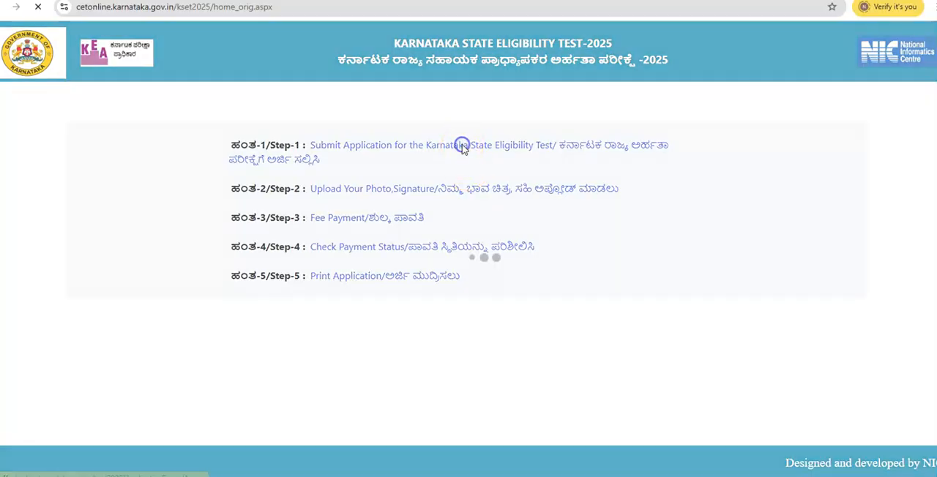
left_click(462, 146)
Choose Social work as the subject and answer No to having gained eligibility in the same subject before
left_click(599, 98)
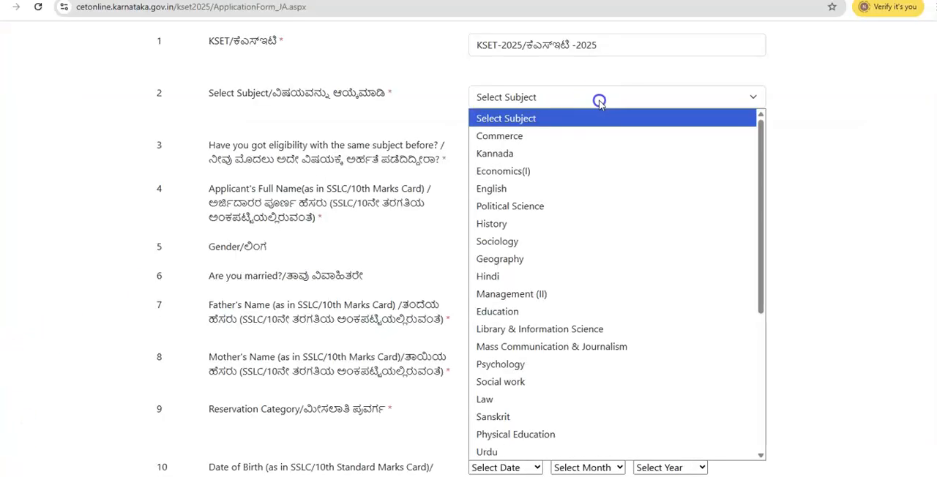
left_click(511, 383)
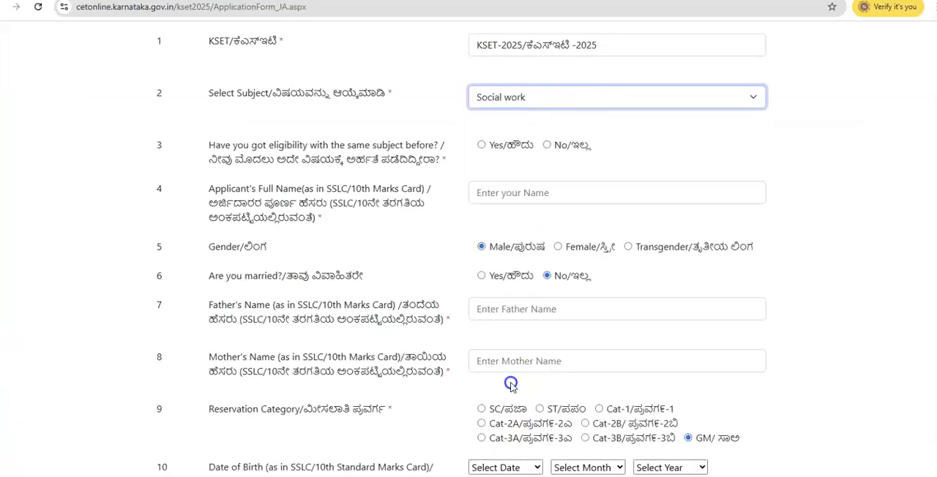
left_click(548, 145)
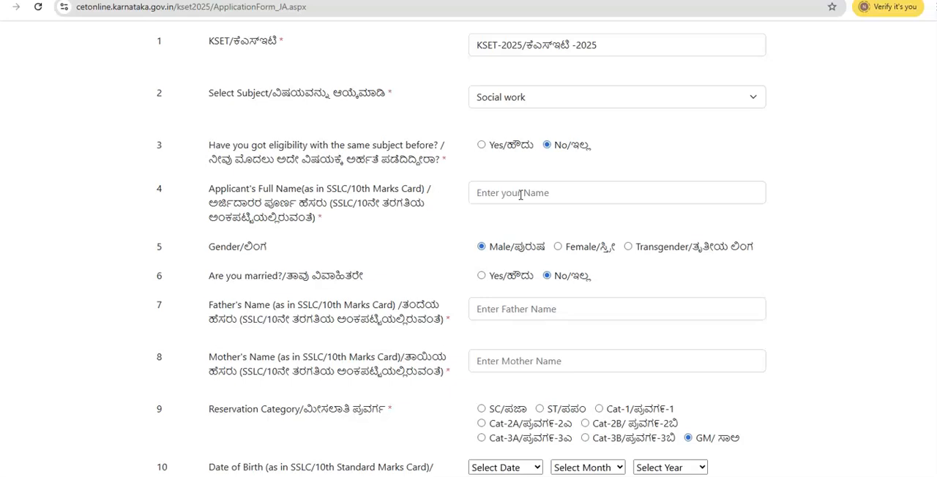
Enter the applicant's full name as in the SSLC/10th marks card
left_click(520, 194)
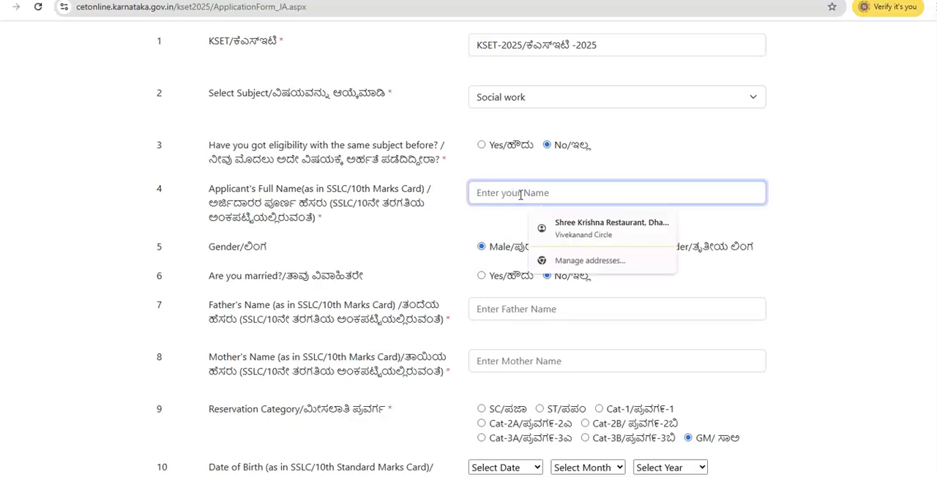
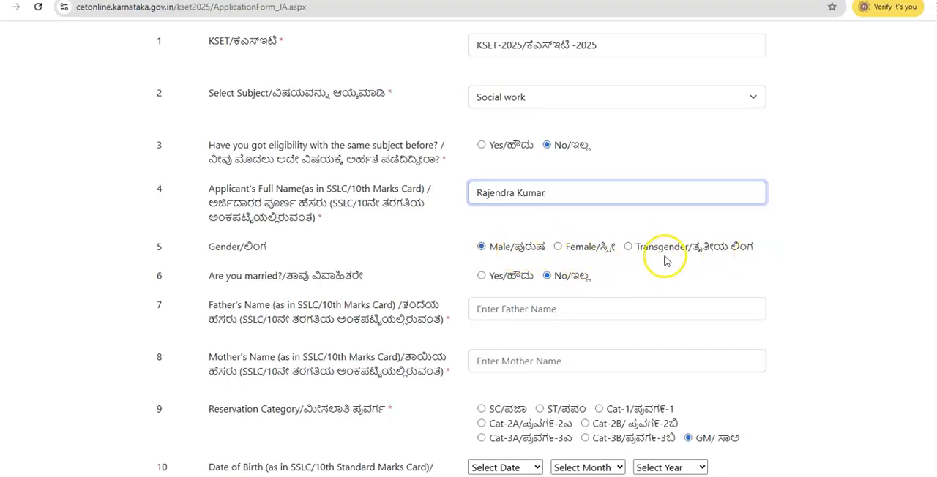
Enter the father's name and the mother's name as in the SSLC/10th marks card
scroll(576, 244, "down", 1)
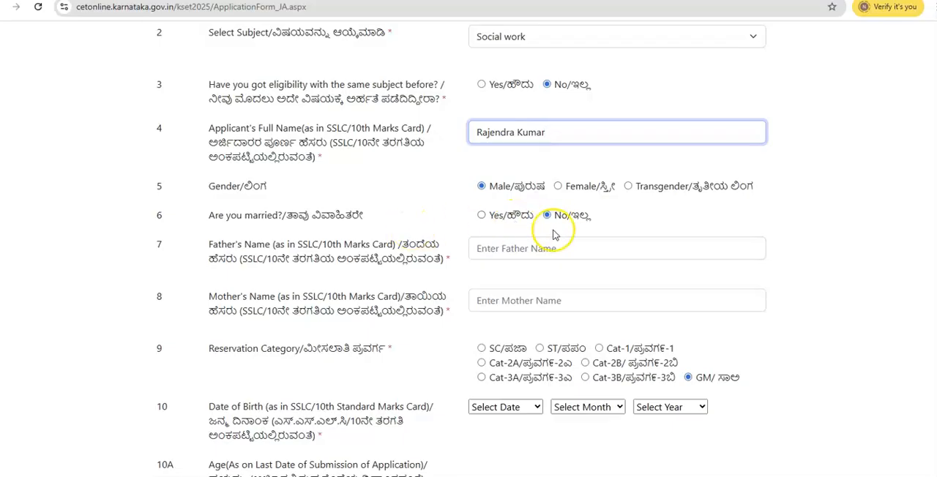
scroll(554, 234, "down", 2)
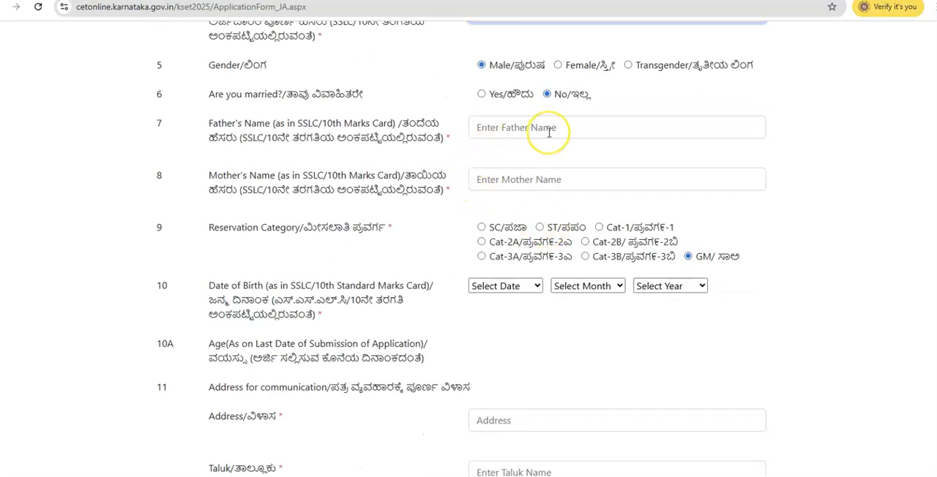
left_click(549, 129)
type("Krishna")
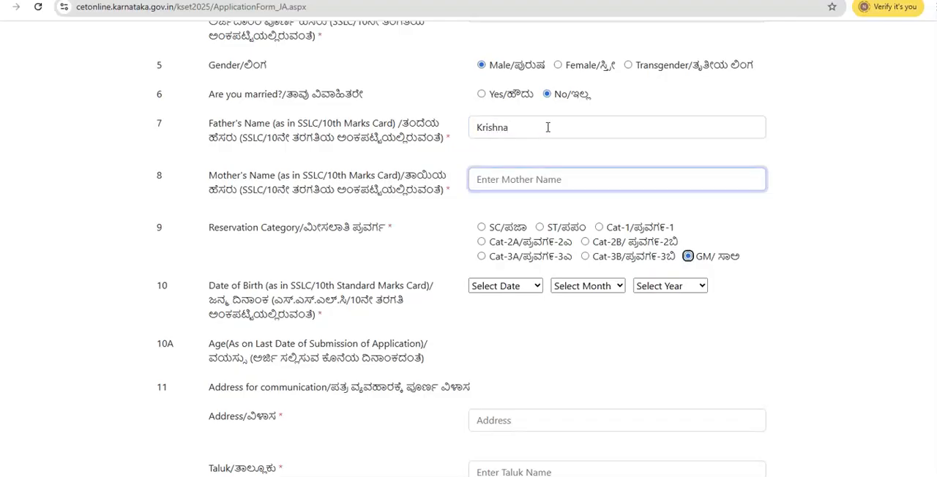
left_click(531, 180)
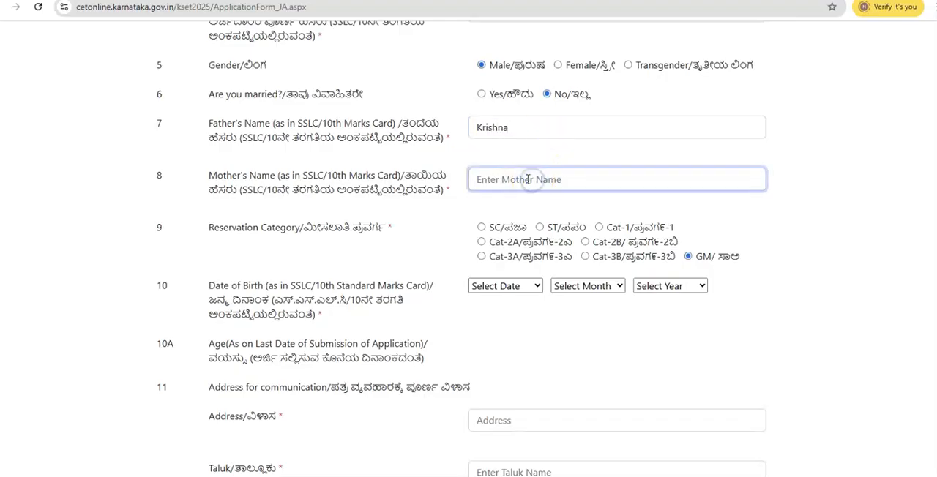
type("Shivama")
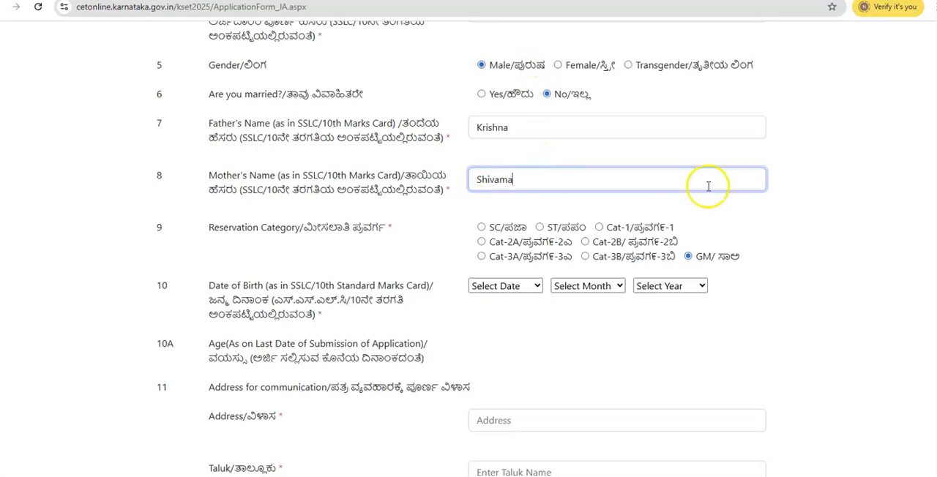
Try reservation category Cat-1 with a sample RD number for the caste certificate
left_click(600, 228)
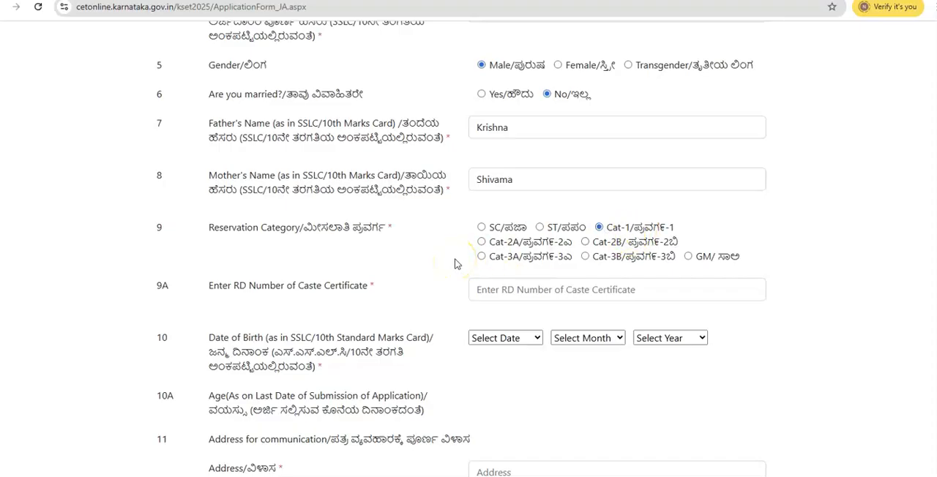
left_click(531, 287)
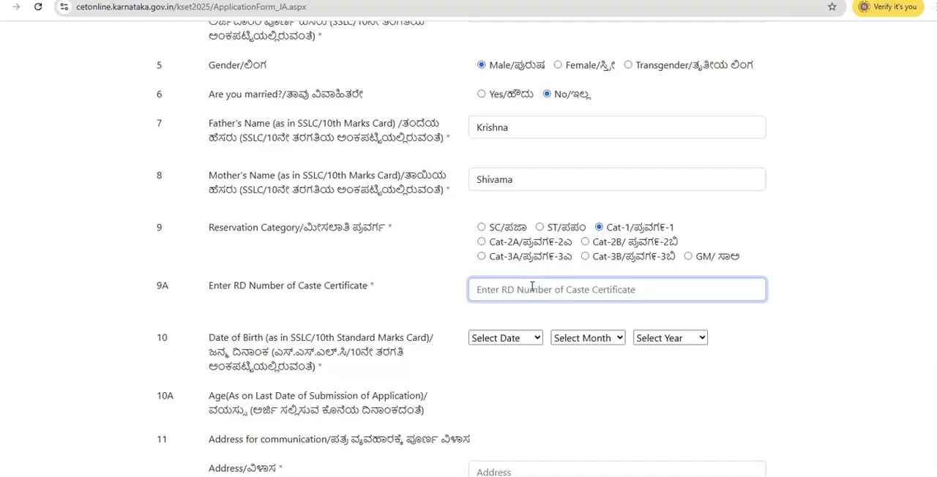
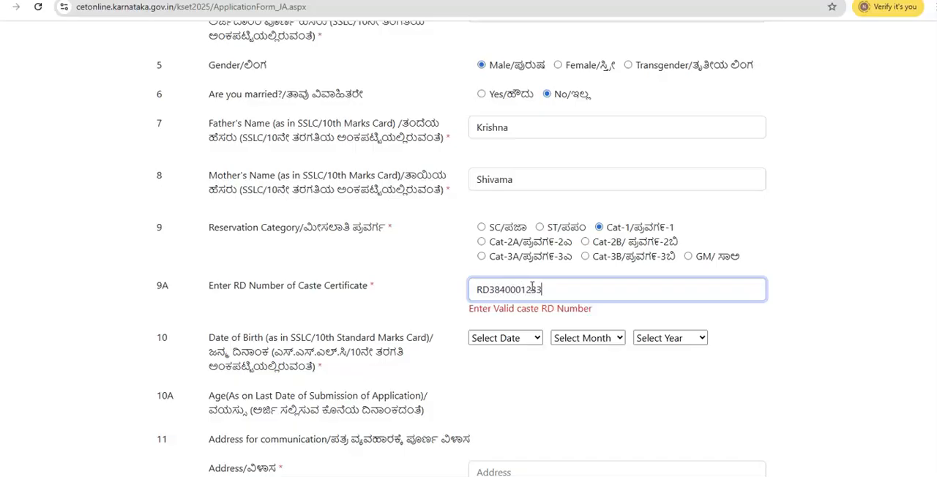
key("BackSpace")
key("BackSpace")
key("BackSpace")
left_click(808, 314)
Set the reservation category to SC and replace the caste certificate's RD number with the applicant's valid one
left_click(609, 288)
left_click_drag(609, 287, 383, 287)
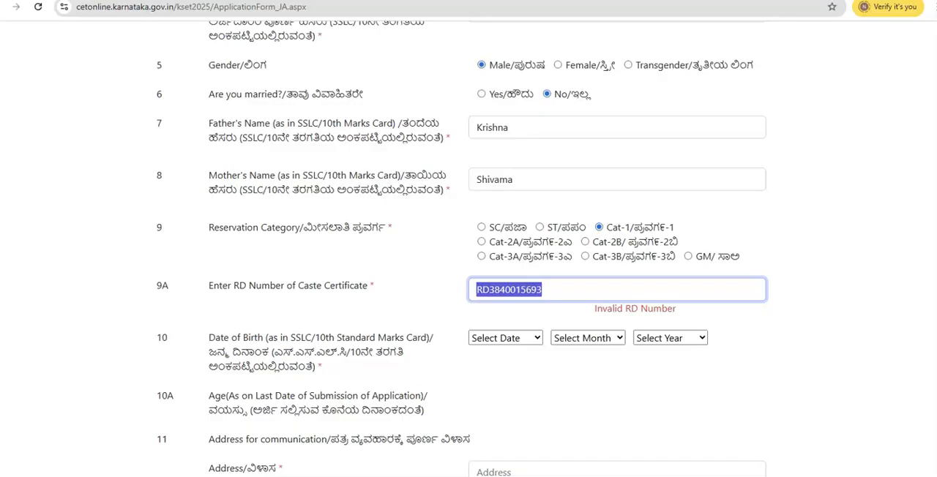
key("ctrl+v")
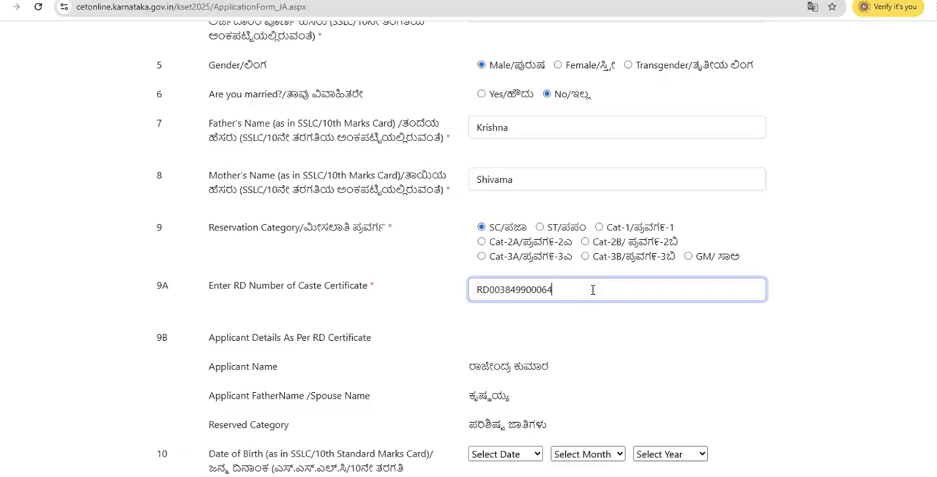
left_click(793, 288)
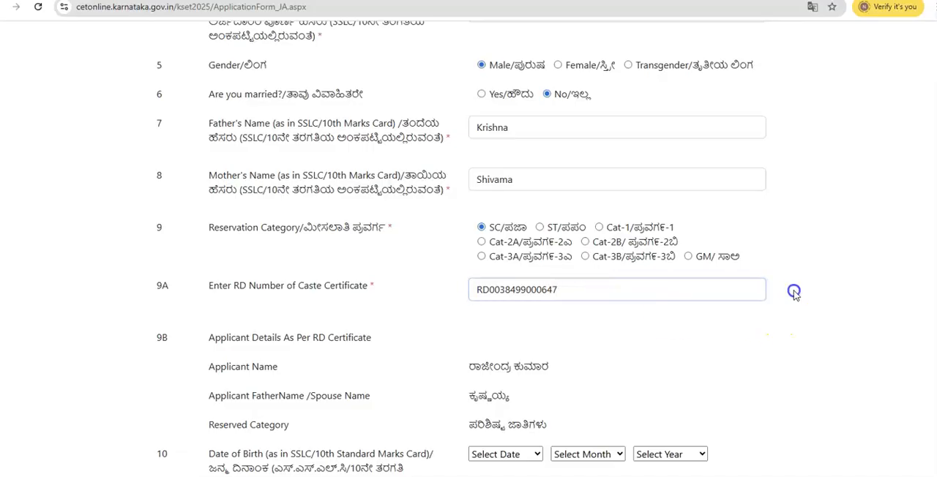
Select a trial day and month of birth and browse the list of birth years
scroll(585, 333, "down", 3)
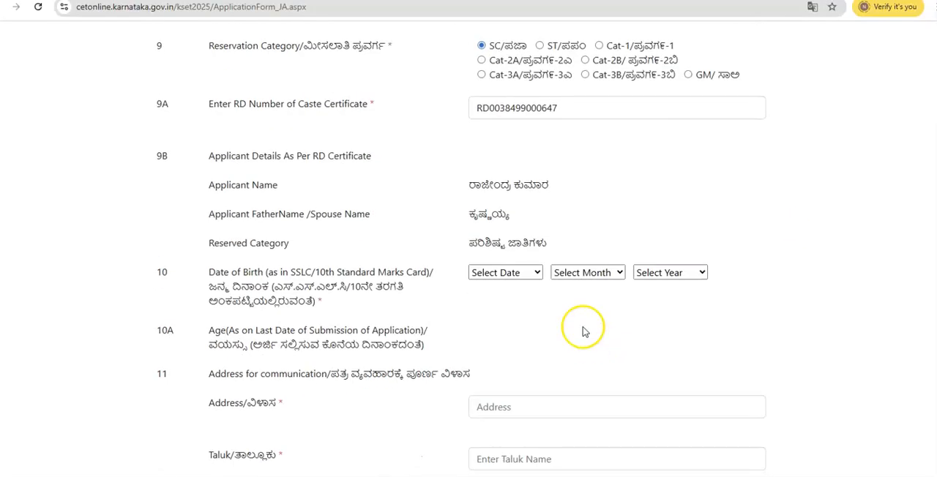
left_click(523, 276)
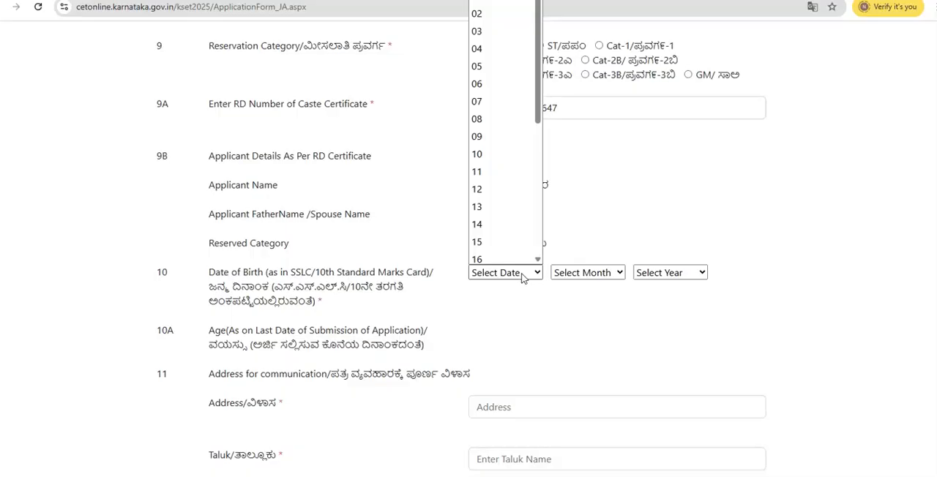
scroll(523, 218, "down", 5)
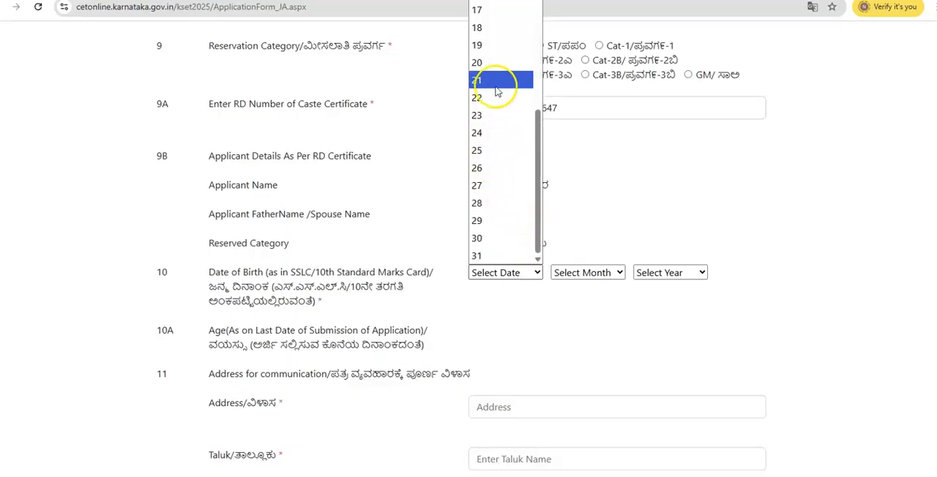
left_click(489, 70)
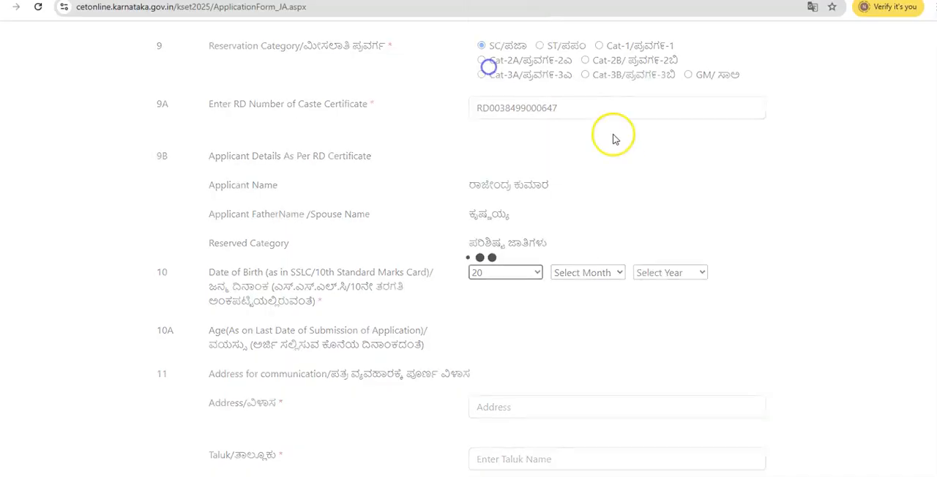
left_click(609, 272)
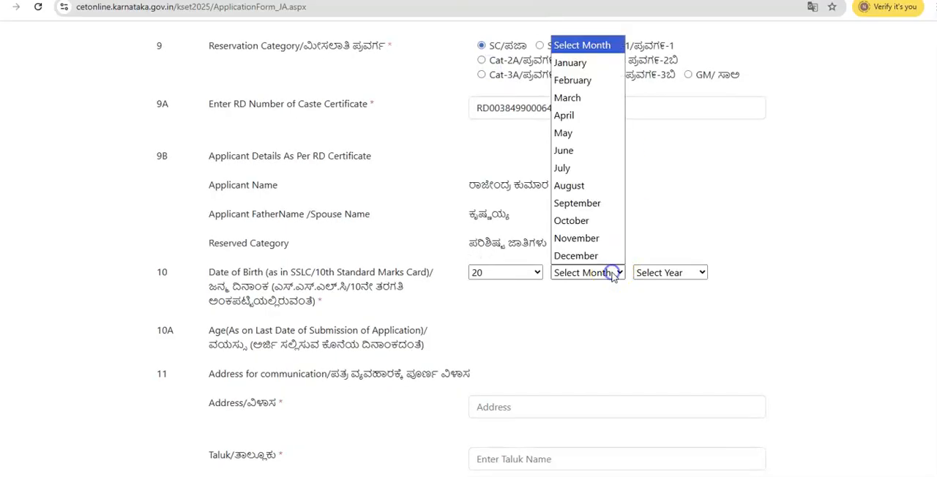
left_click(599, 80)
left_click(676, 271)
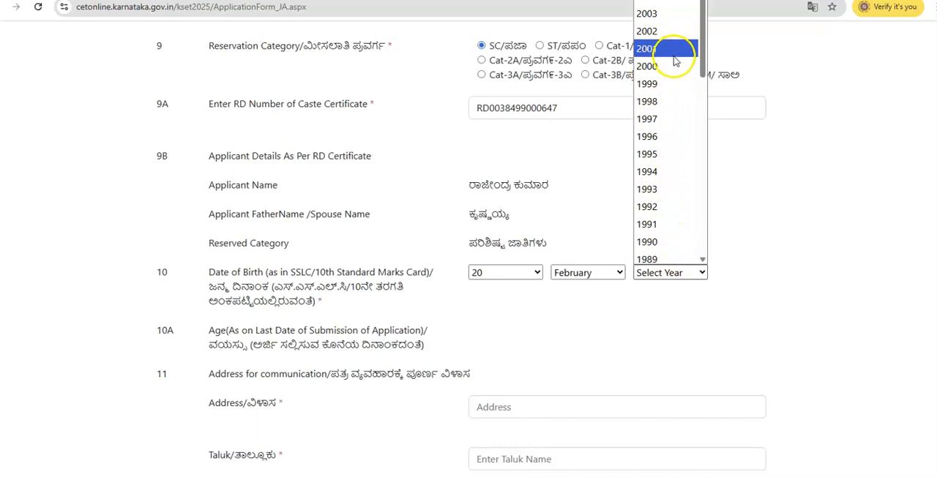
scroll(673, 74, "down", 7)
scroll(677, 91, "up", 7)
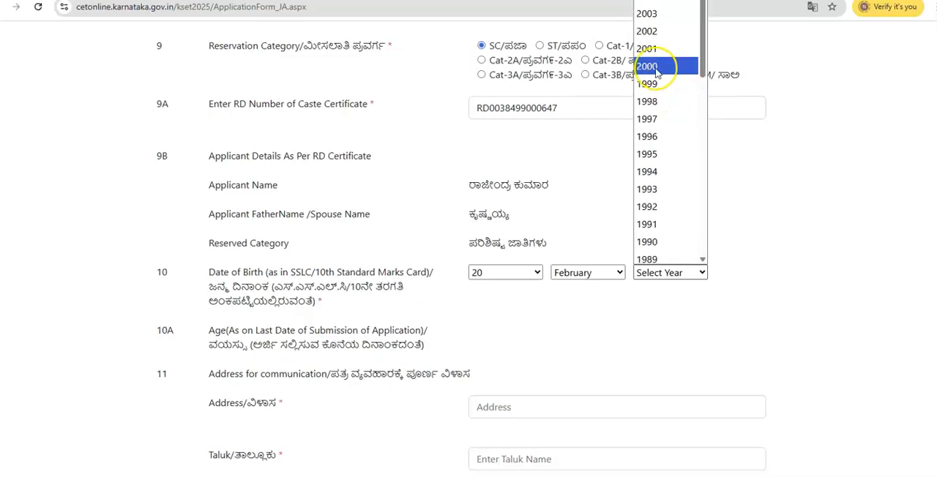
left_click(830, 272)
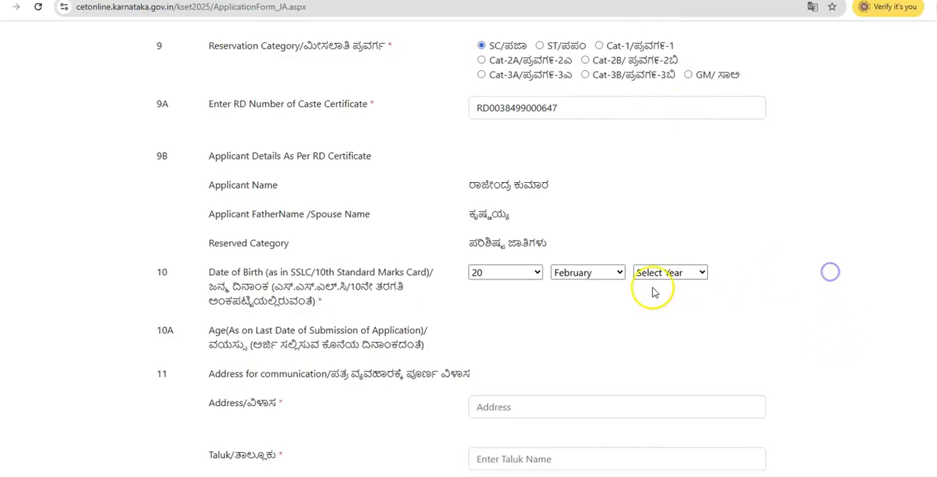
Set the applicant's date of birth by choosing the correct day, month and year as in the SSLC marks card
left_click(535, 273)
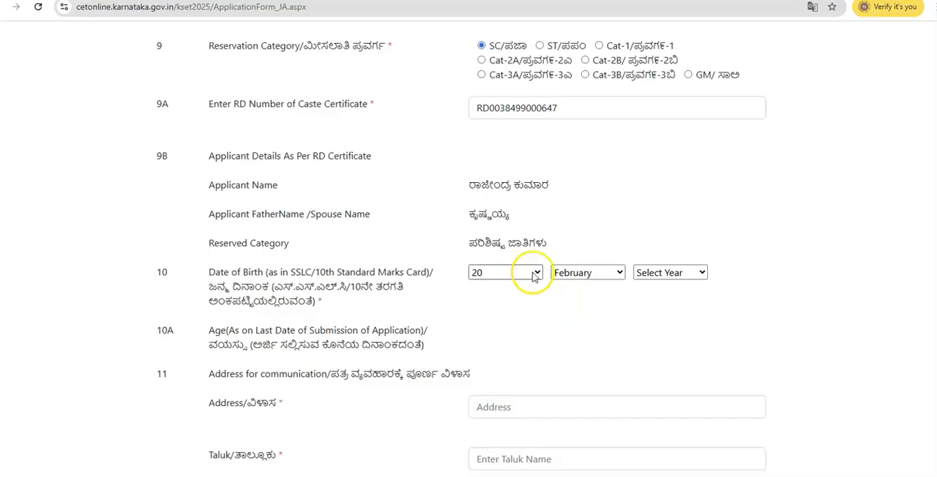
scroll(485, 21, "up", 2)
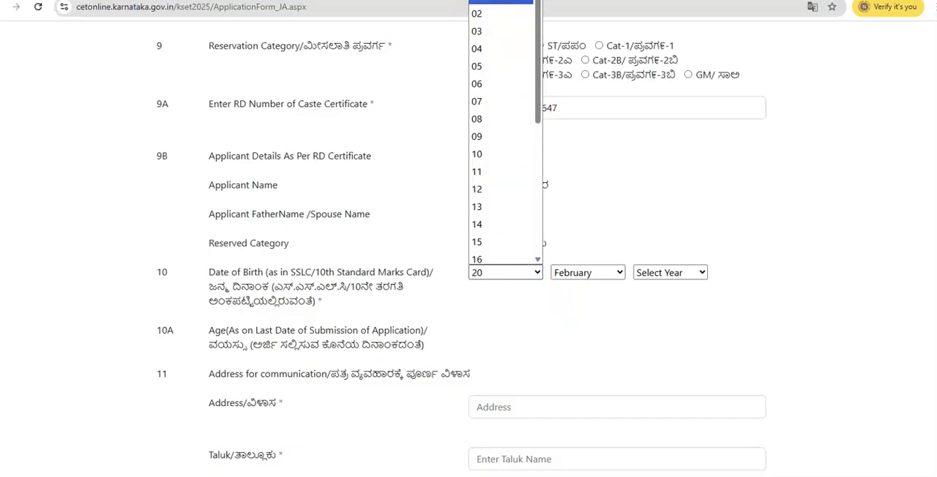
left_click(486, 2)
left_click(602, 272)
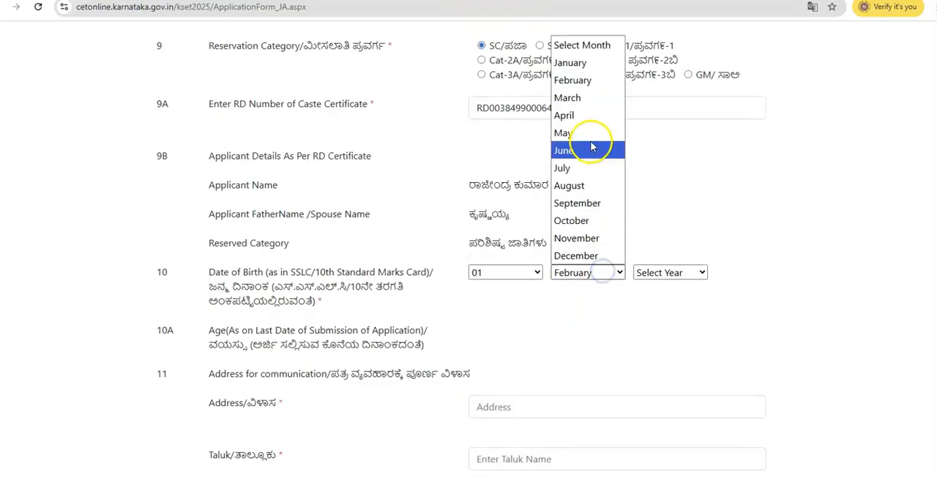
left_click(578, 185)
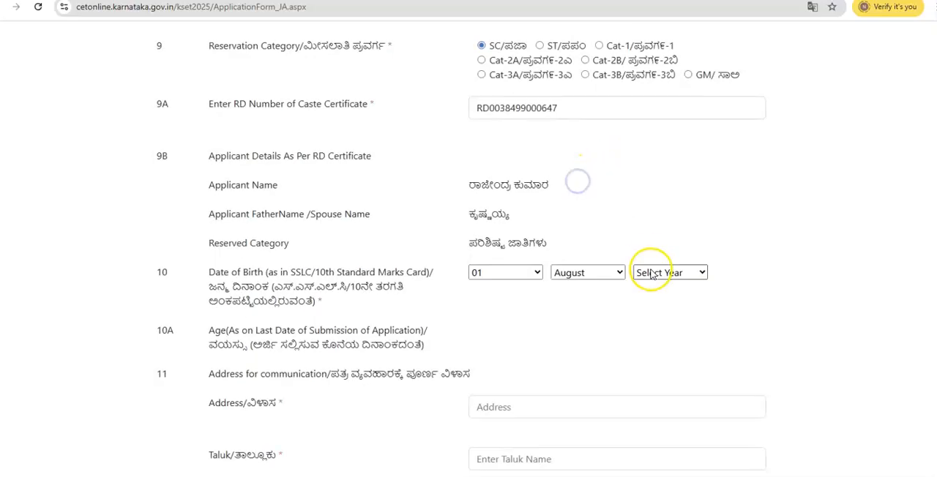
left_click(651, 271)
left_click(656, 255)
Enter the address for communication and the taluk name
scroll(665, 224, "down", 2)
scroll(665, 224, "down", 3)
left_click(536, 164)
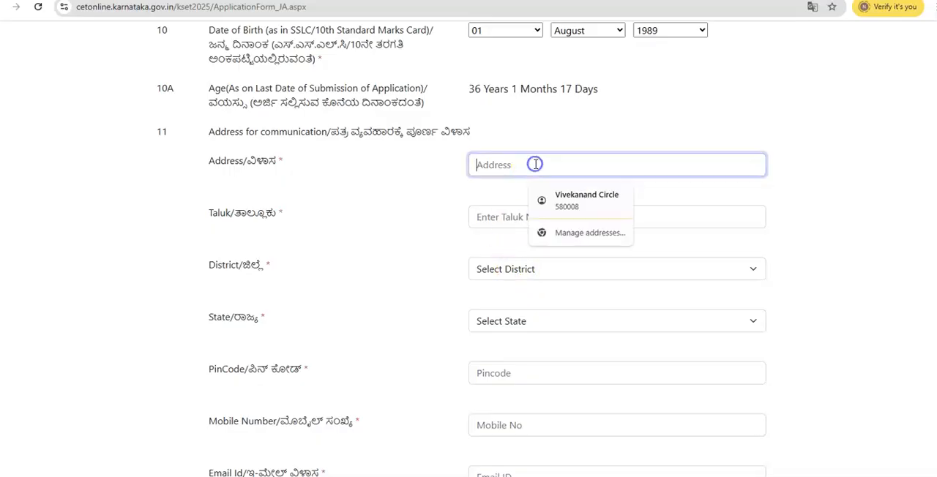
type("00")
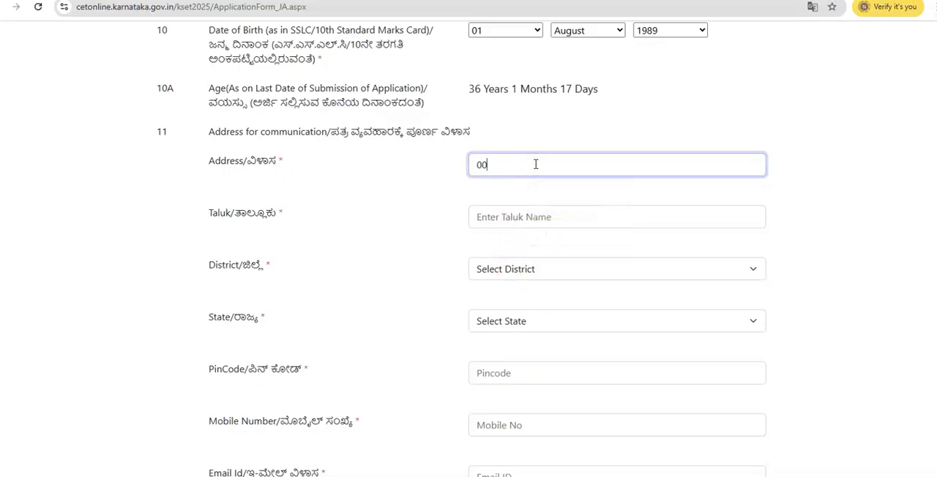
left_click(517, 219)
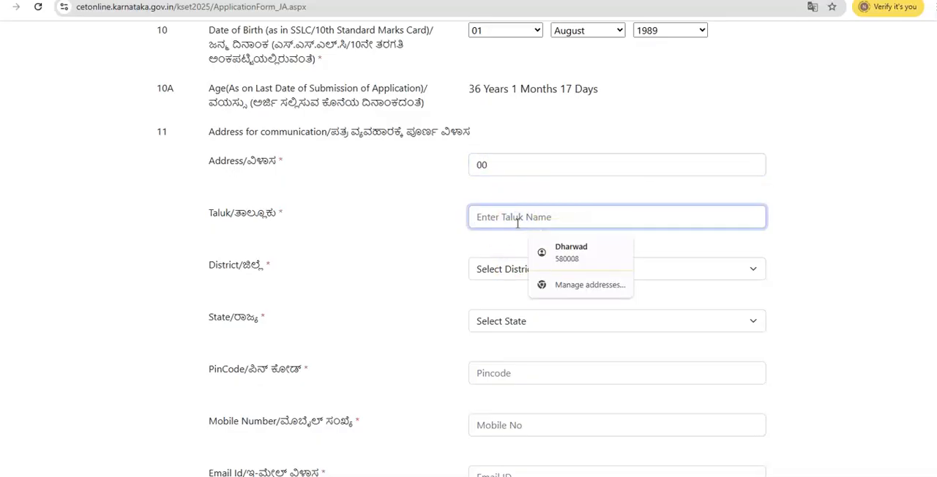
type("Mysur")
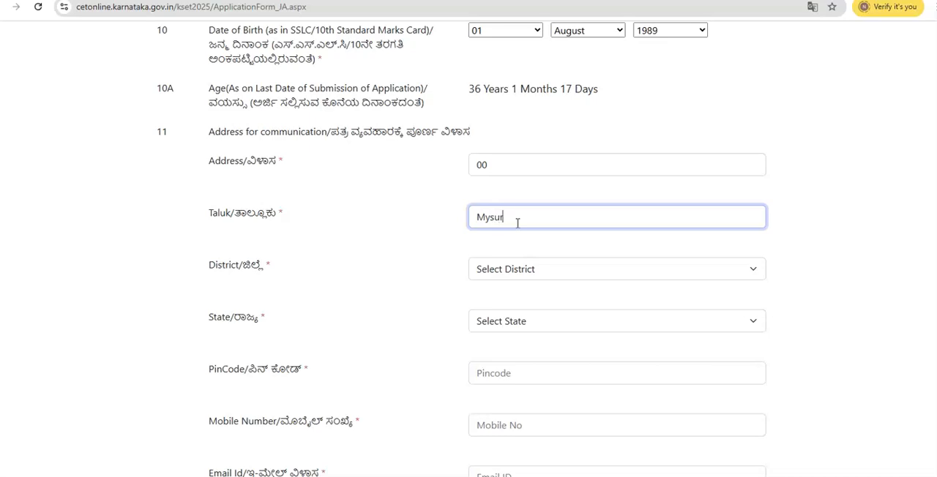
Select the district and enter the postal PIN code for the communication address
left_click(520, 267)
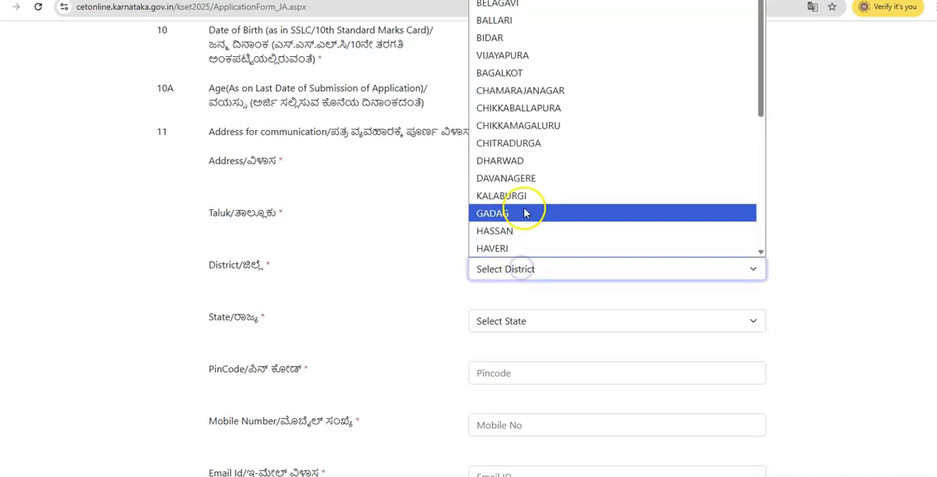
scroll(527, 205, "down", 4)
left_click(521, 90)
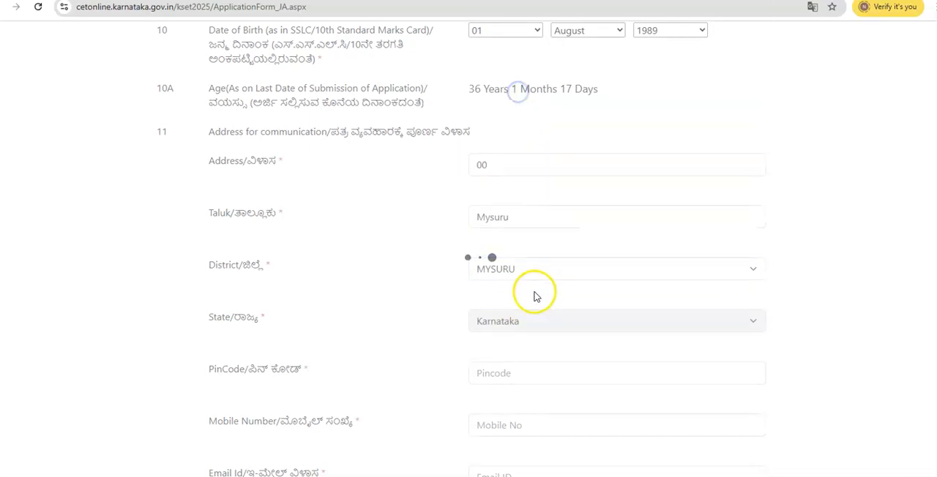
left_click(502, 371)
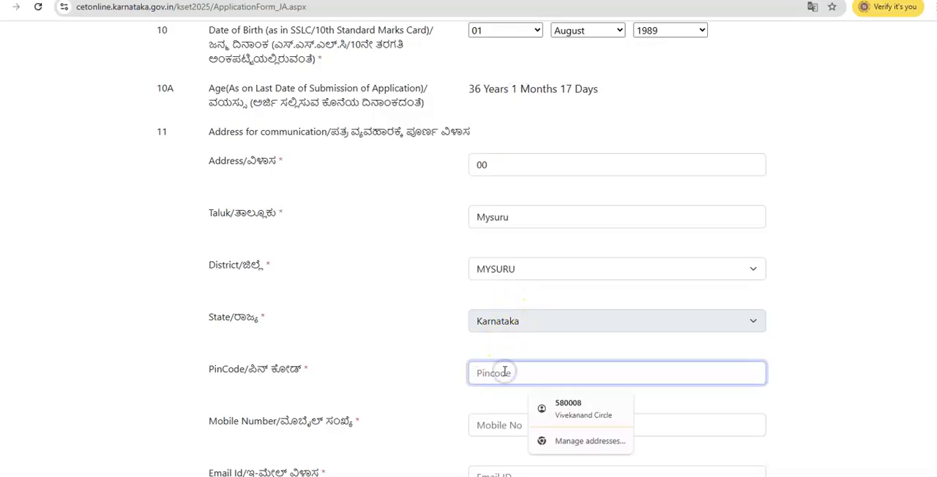
type("570008")
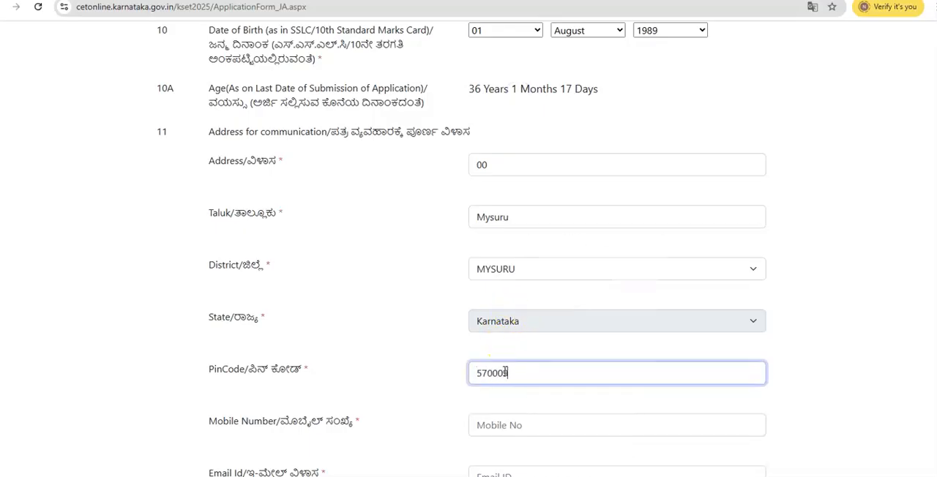
Enter a trial mobile number and replace it with the applicant's valid mobile number
scroll(505, 371, "down", 3)
left_click(529, 298)
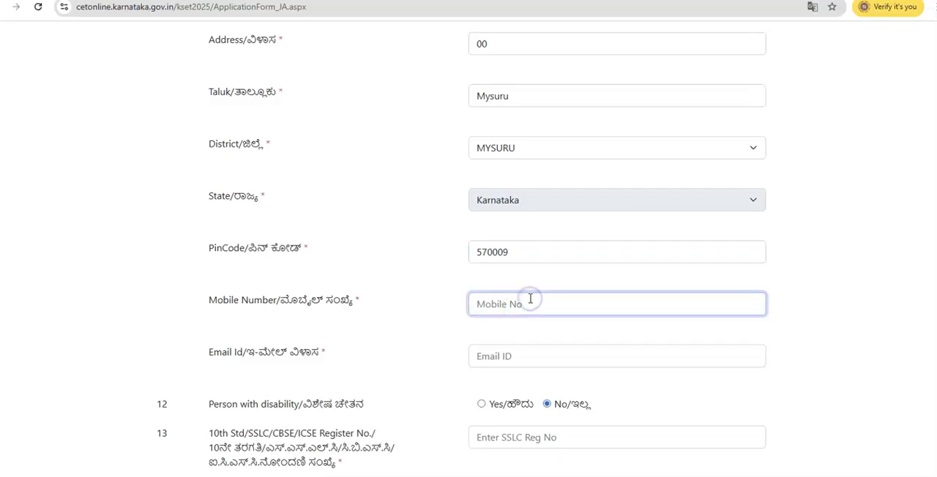
type("45666")
left_click(509, 349)
left_click_drag(536, 315, 476, 303)
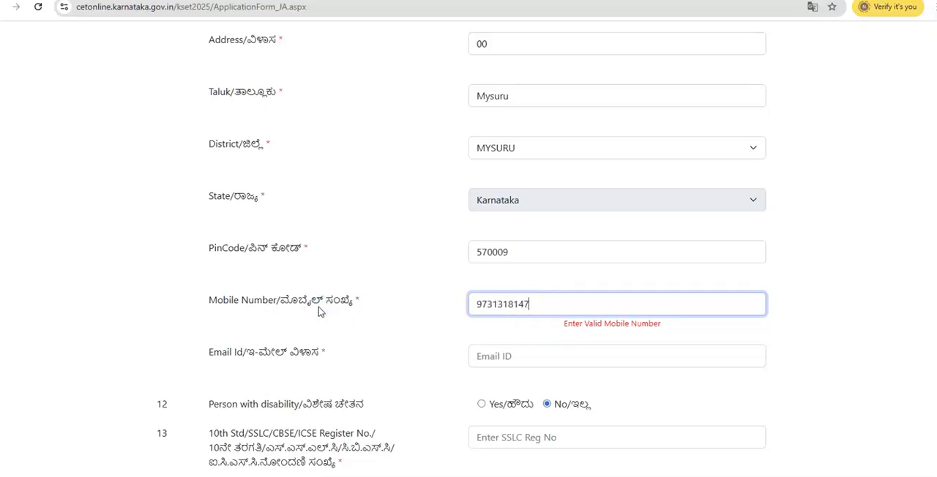
left_click(542, 355)
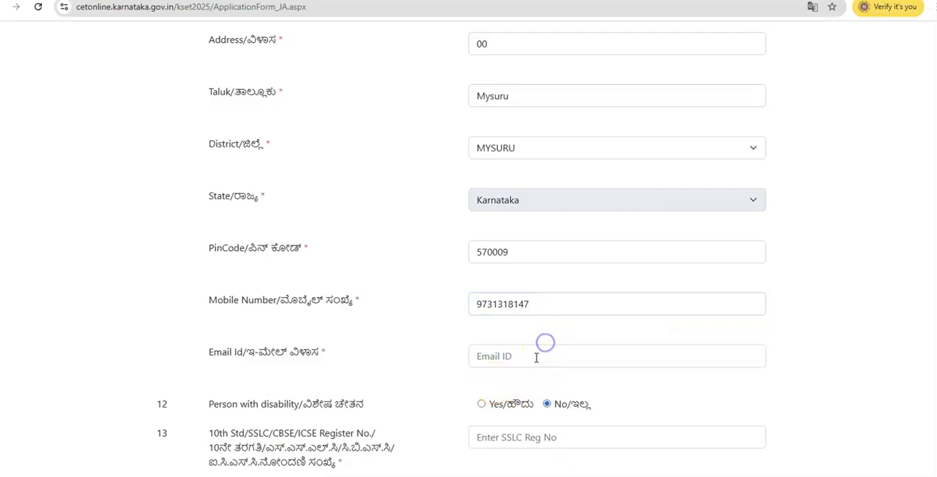
Enter the applicant's SSLC register number and choose the UGC-recognized Master's Degree as educational qualification
scroll(595, 360, "down", 3)
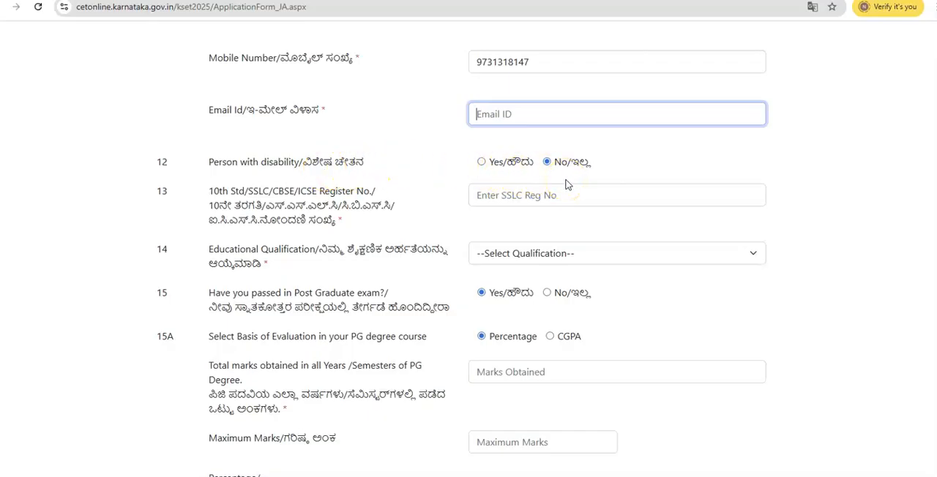
left_click(524, 196)
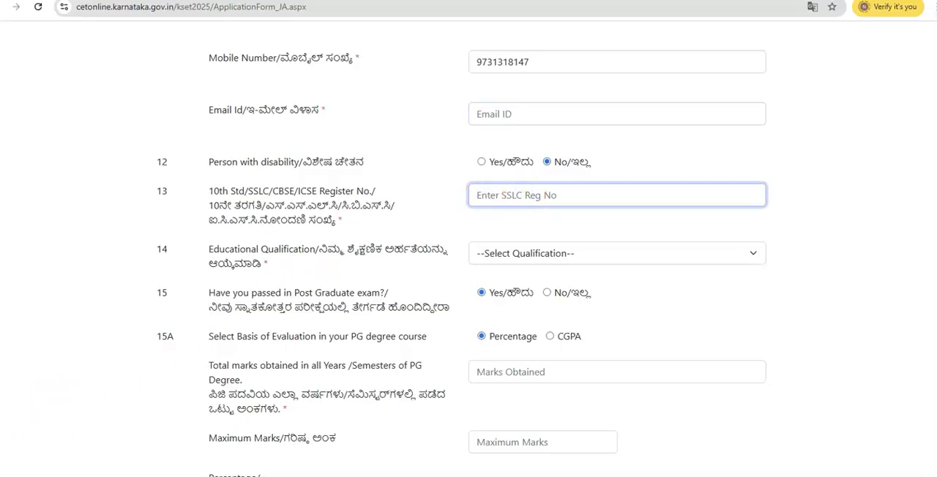
key("ctrl+v")
left_click(853, 222)
left_click(596, 253)
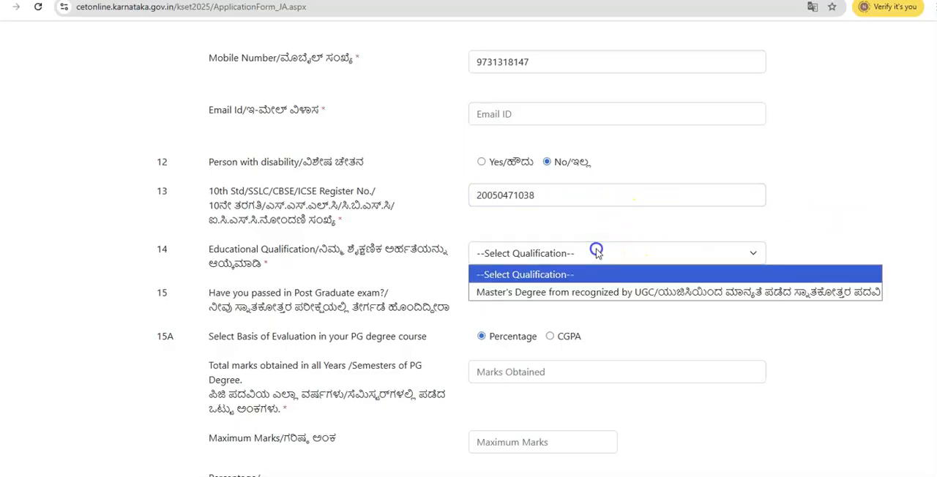
left_click(578, 292)
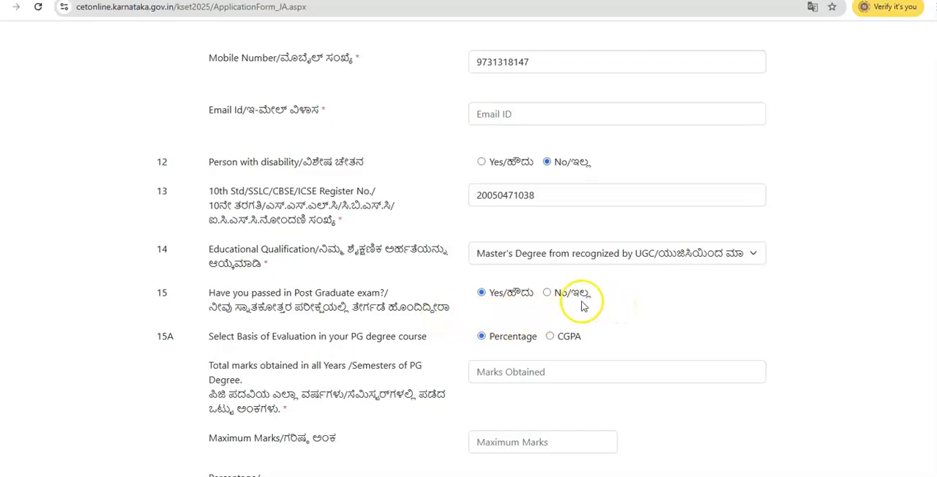
Try No for having passed the Post Graduate exam, restore Yes, and set the evaluation basis to CGPA with 6.89
left_click(549, 293)
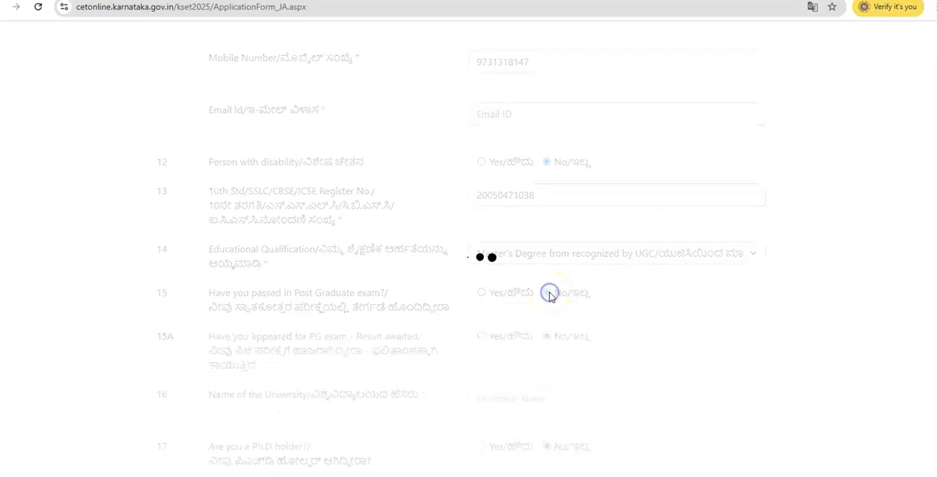
left_click(481, 293)
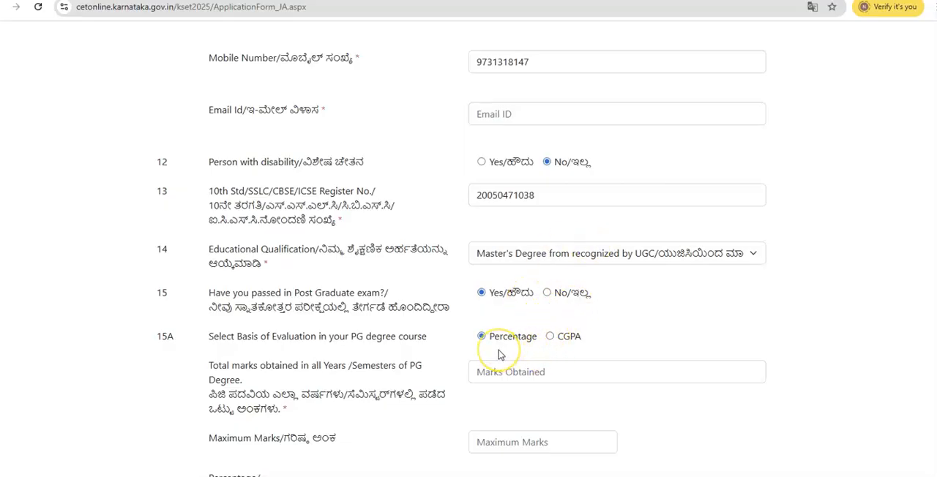
left_click(550, 336)
left_click(529, 365)
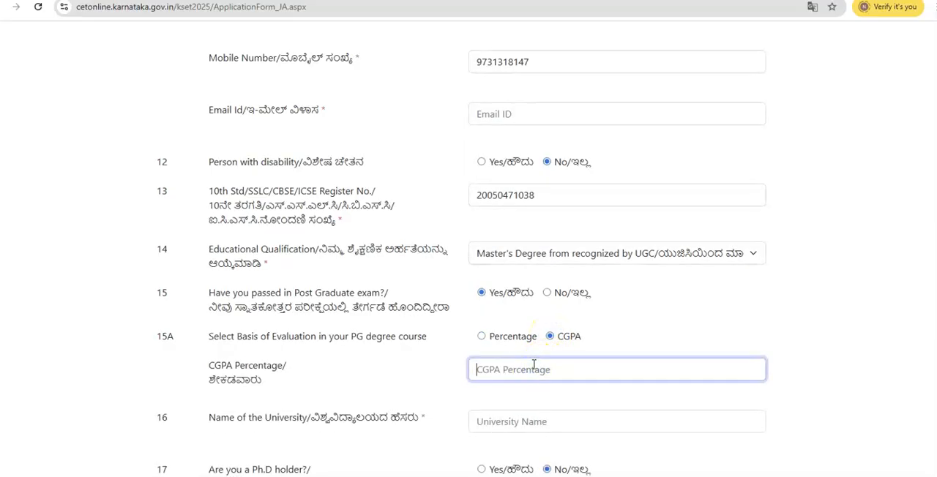
type("6.89")
left_click(737, 305)
Enter University Mysuru as the name of the university
scroll(603, 354, "down", 2)
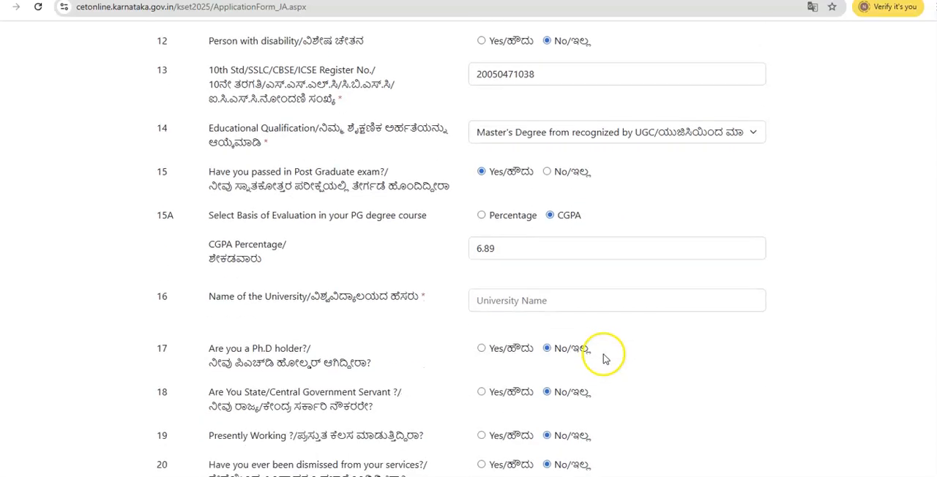
left_click(601, 304)
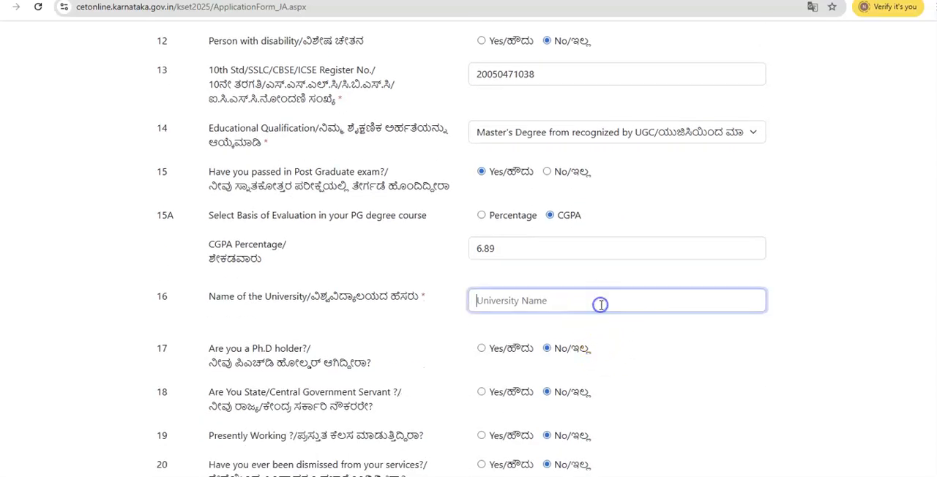
type("University Mysuru")
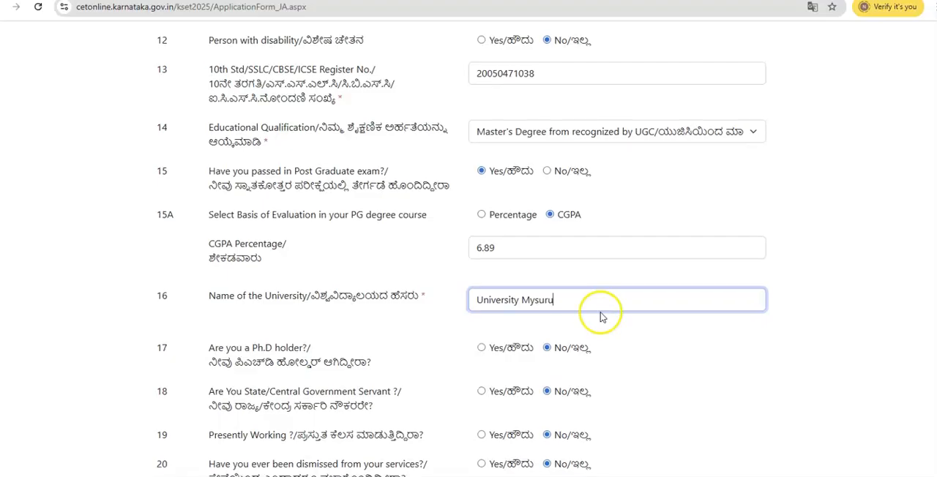
Try Yes for Ph.D holder with the subject Social work and the completion date calendar open, and return the answer to No
scroll(593, 311, "down", 2)
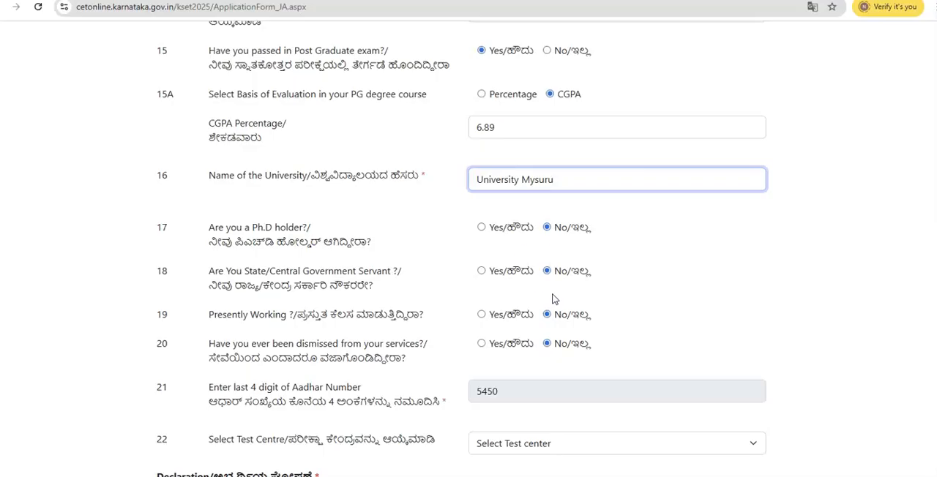
left_click(482, 229)
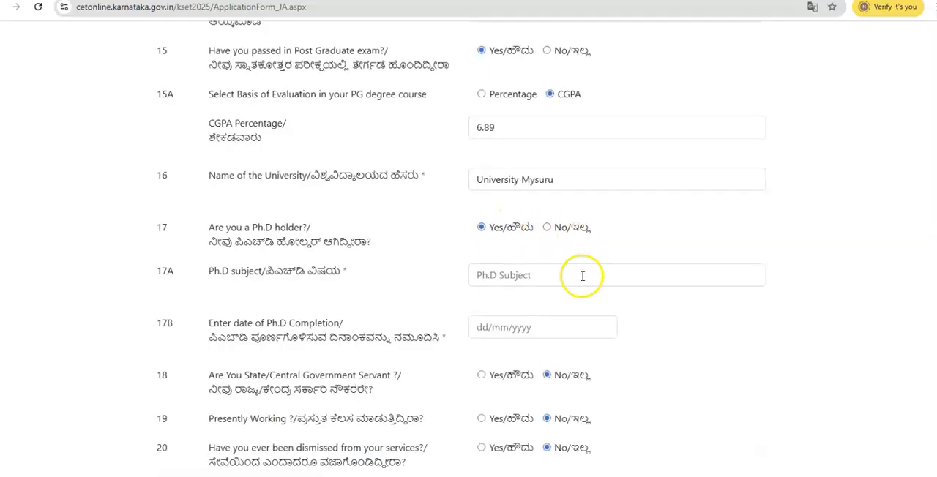
left_click(549, 273)
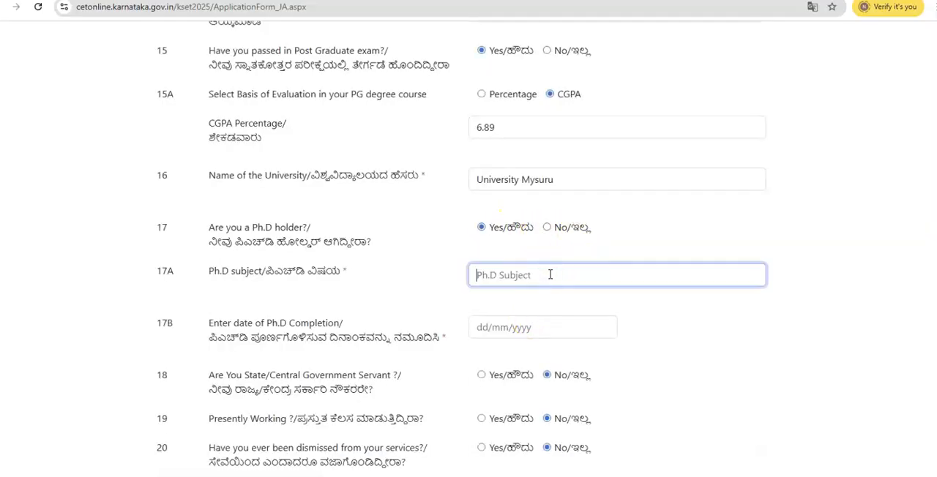
type("Sc")
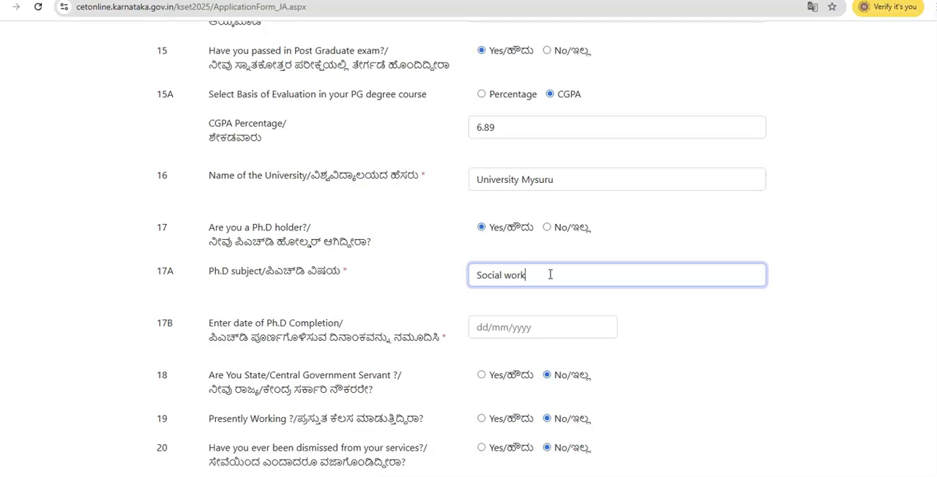
left_click(492, 331)
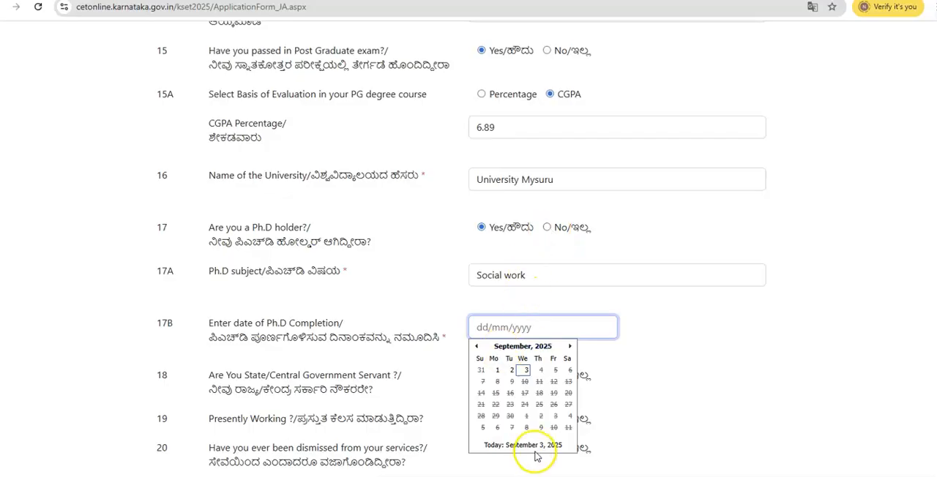
left_click(547, 227)
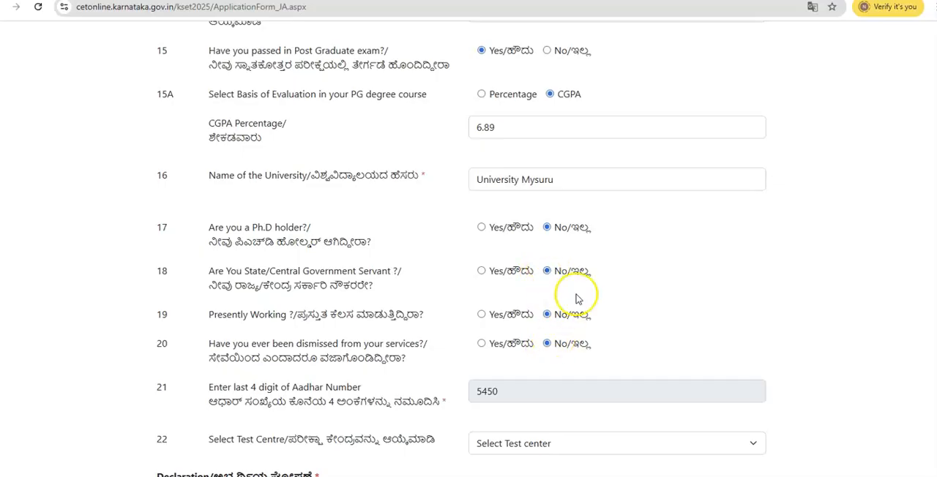
Try Yes for State/Central Government Servant to reveal the department name field, and return the answer to No
scroll(578, 307, "down", 2)
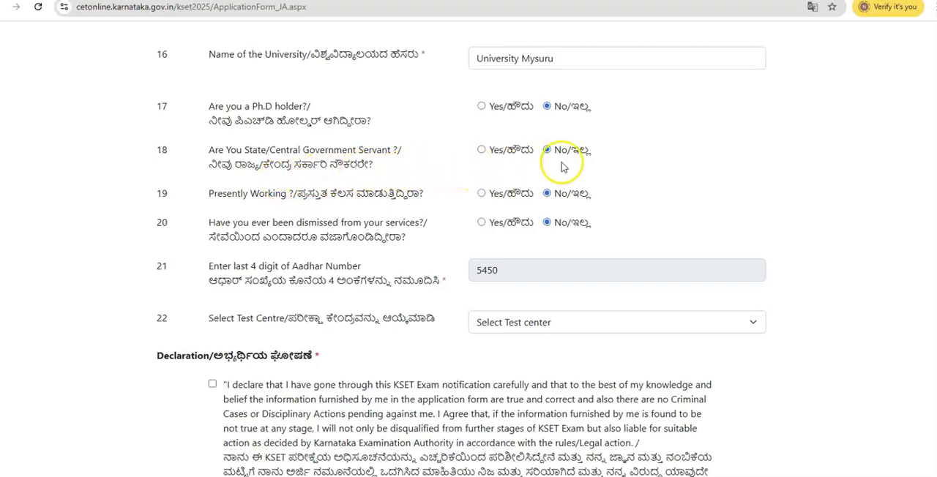
left_click(479, 151)
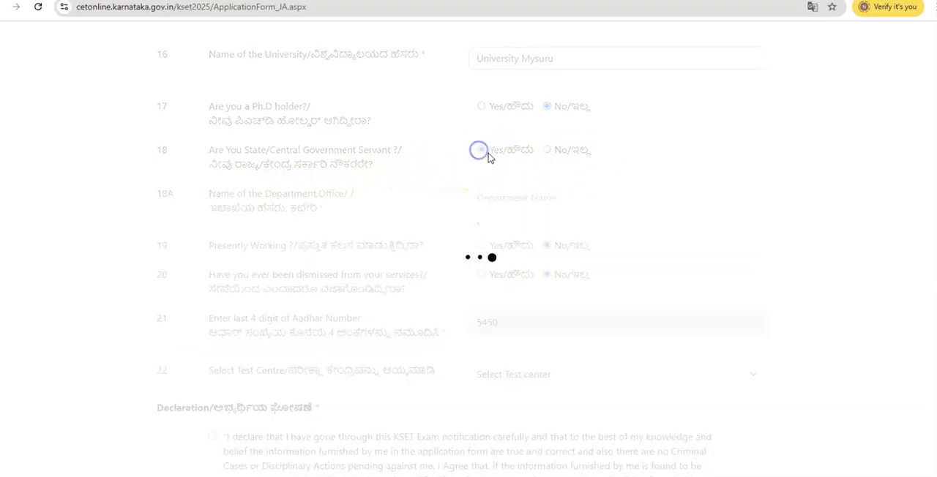
left_click(529, 200)
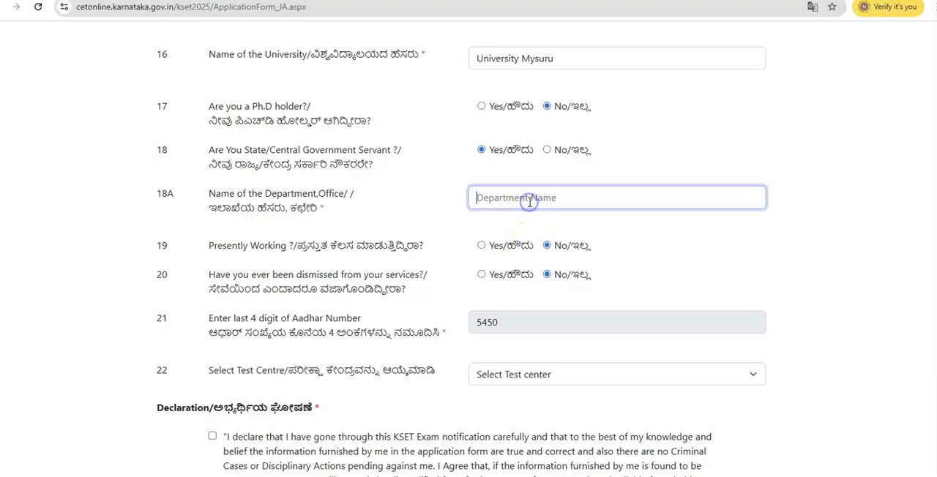
left_click(549, 150)
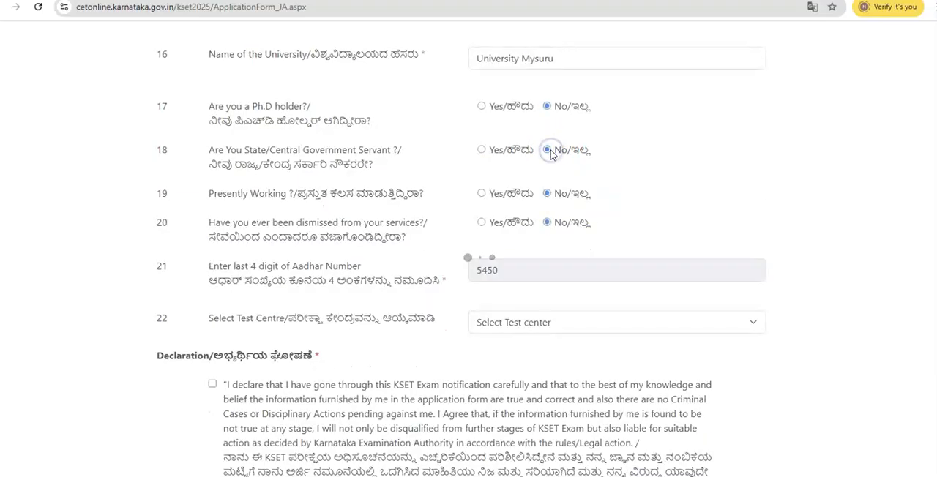
Try Yes for Presently Working and return the answer to No
left_click(481, 195)
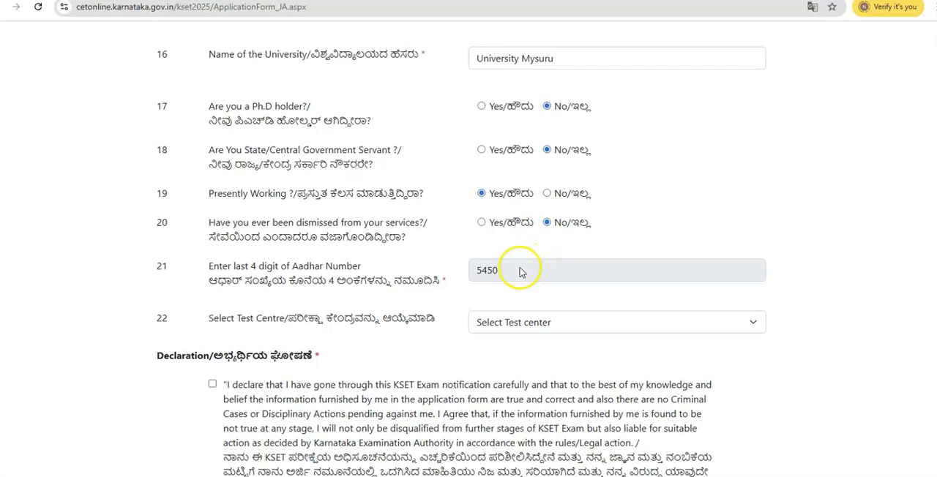
left_click(546, 194)
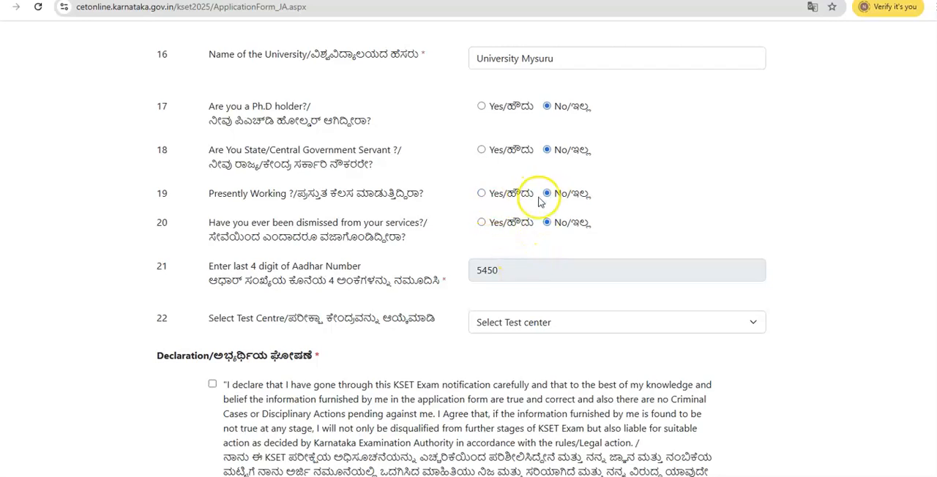
Choose MYSURU as the test centre and accept the applicant's declaration
left_click(532, 323)
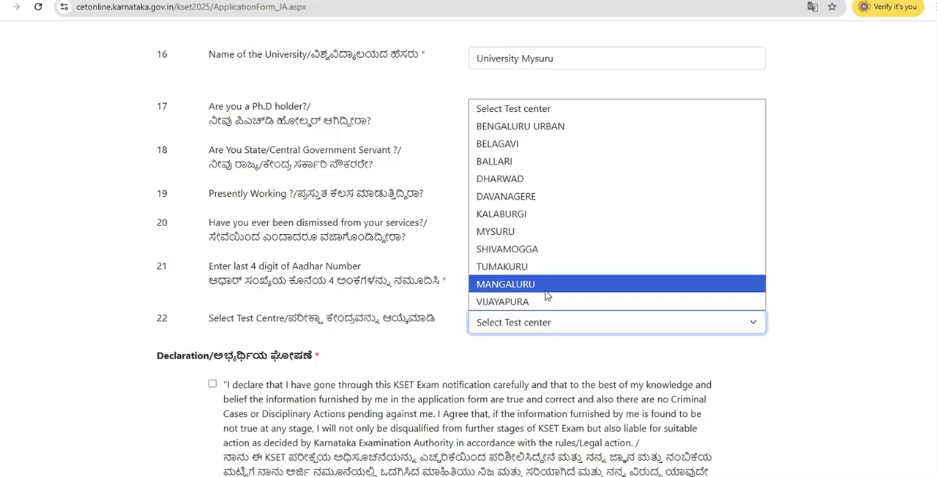
left_click(536, 234)
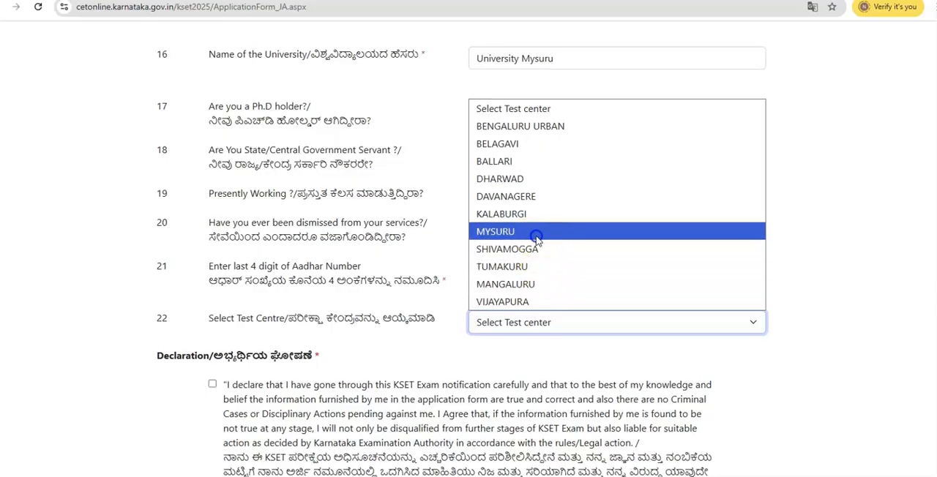
scroll(561, 280, "down", 3)
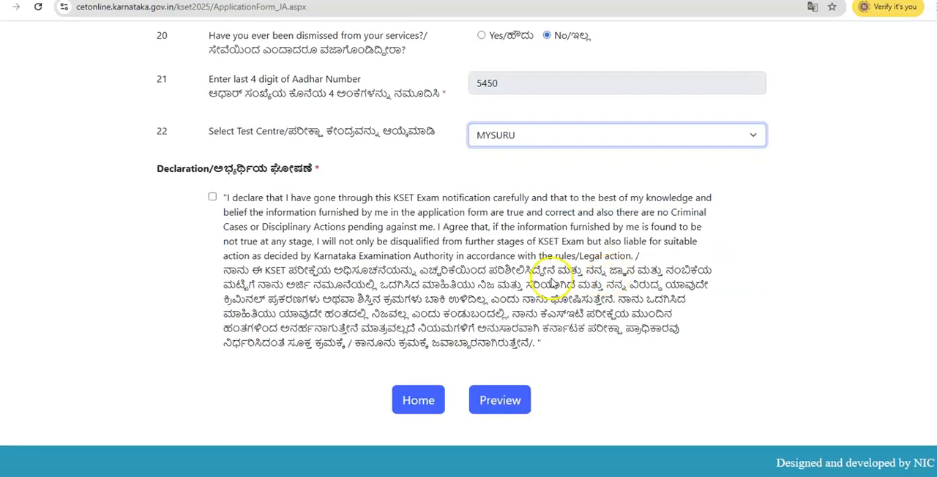
left_click(212, 197)
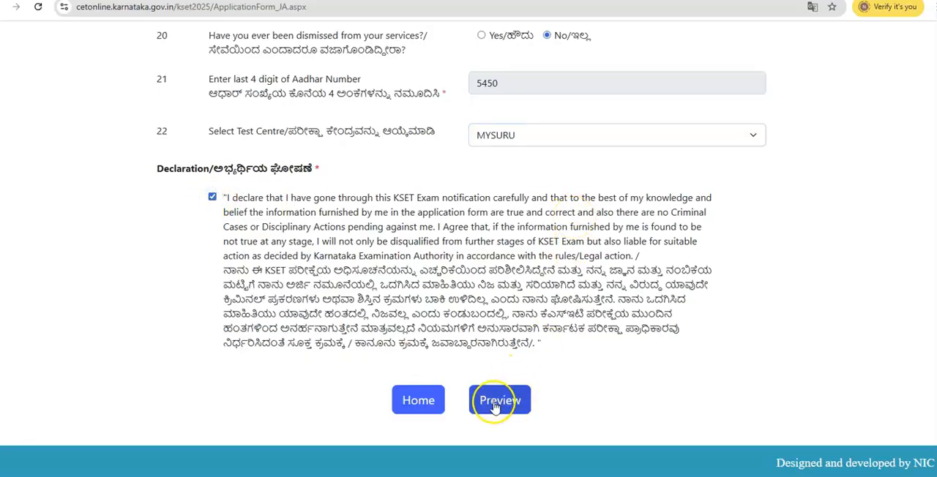
Review every entry of the application form, from the Aadhar details through to the test centre and declaration
scroll(640, 329, "up", 20)
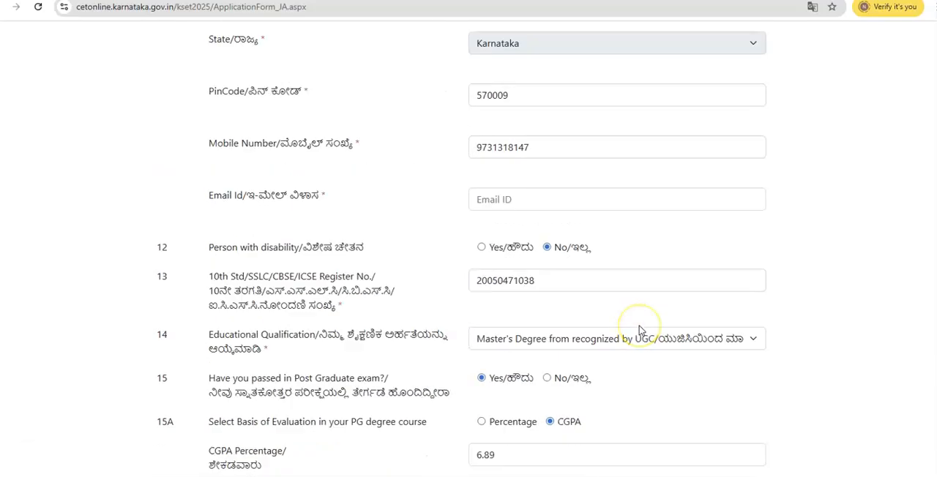
scroll(585, 161, "up", 5)
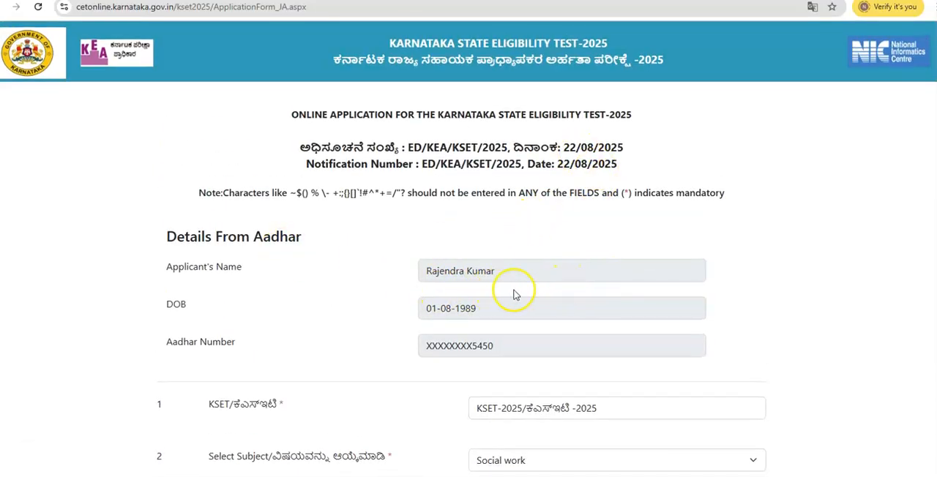
scroll(569, 319, "down", 3)
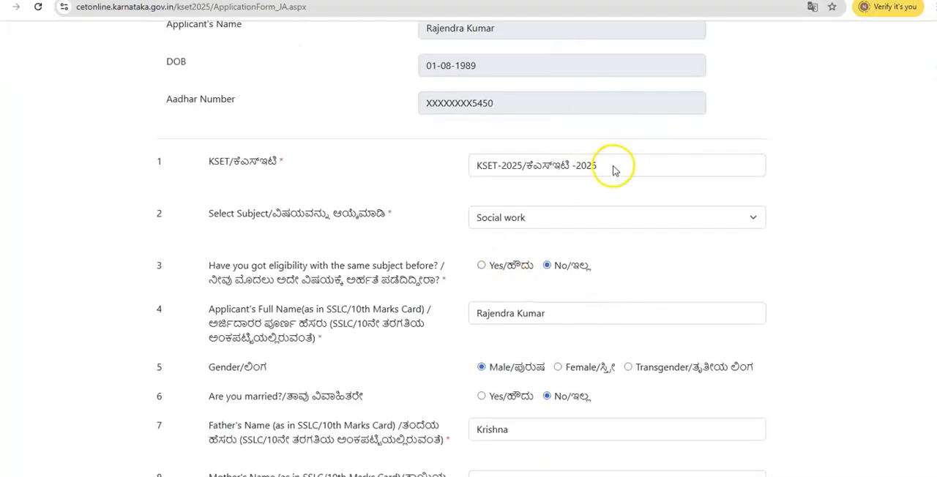
scroll(612, 167, "down", 2)
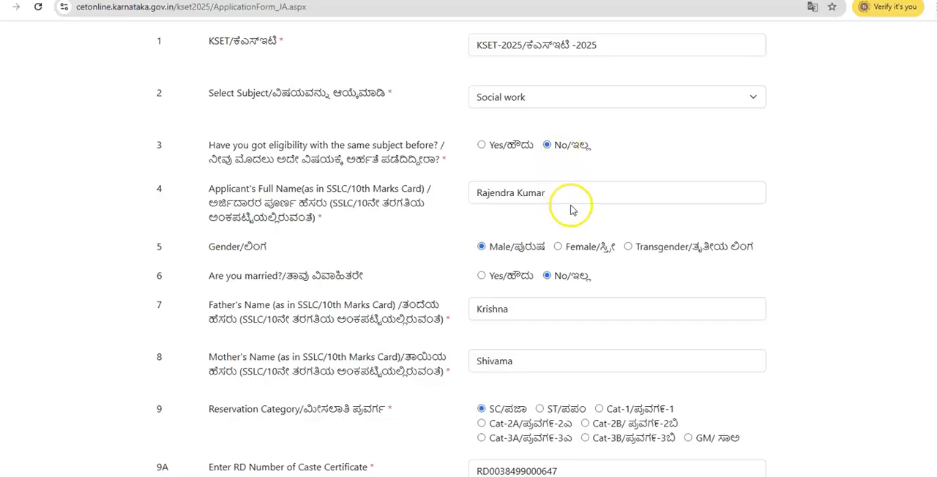
scroll(572, 210, "down", 1)
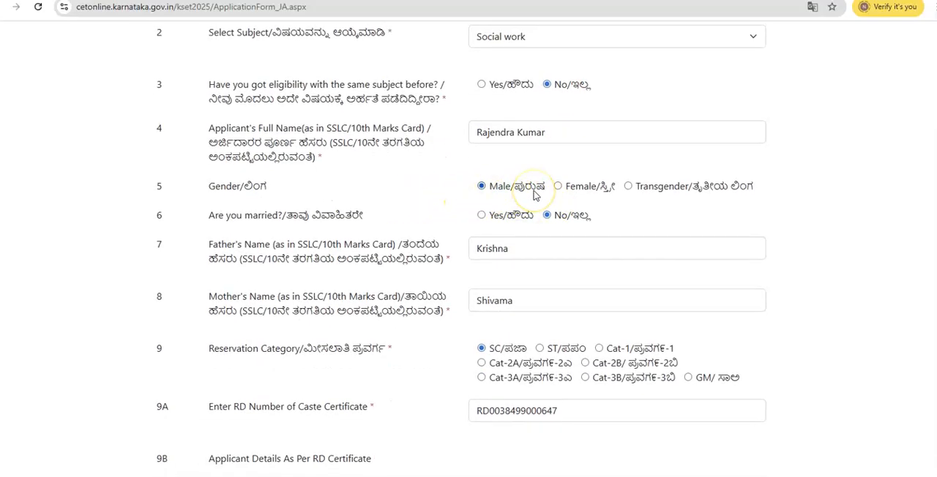
scroll(586, 210, "down", 2)
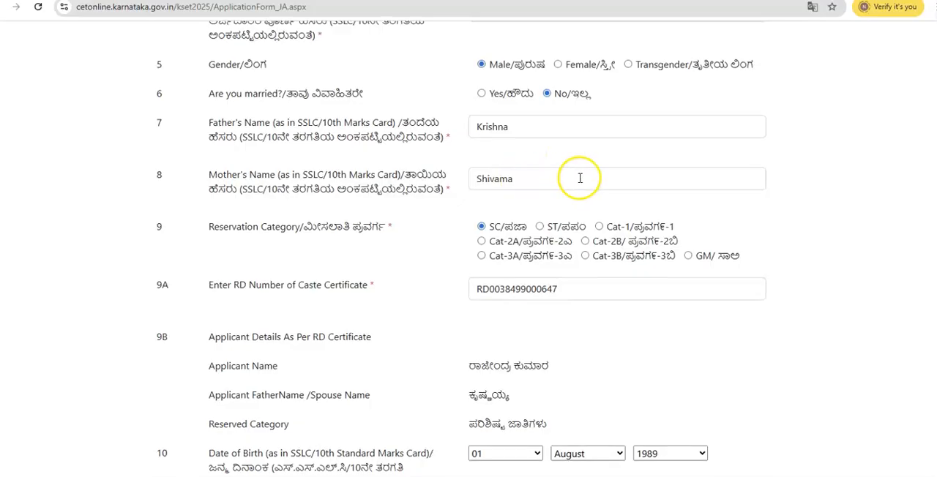
scroll(579, 178, "down", 2)
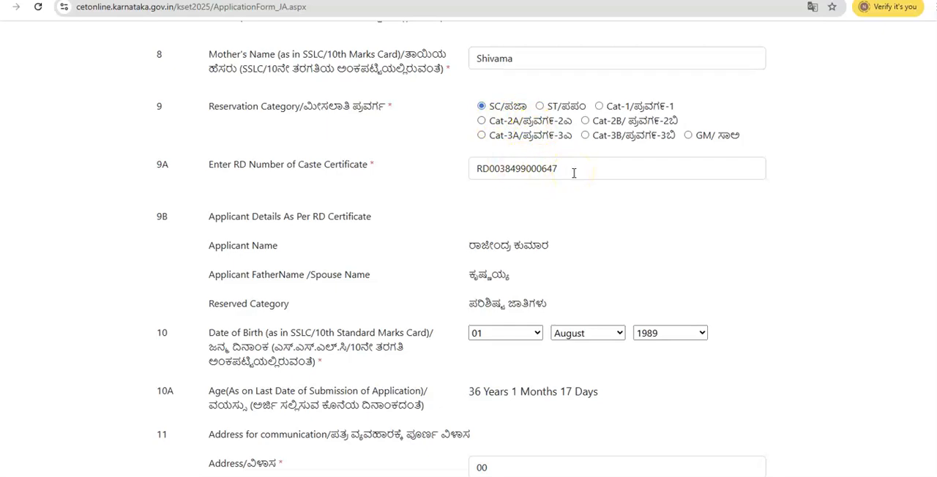
scroll(573, 173, "down", 3)
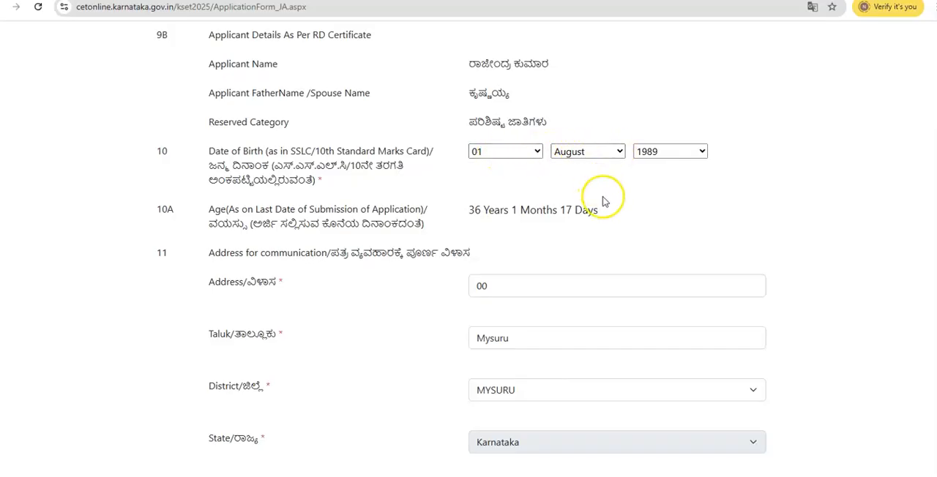
scroll(592, 197, "down", 3)
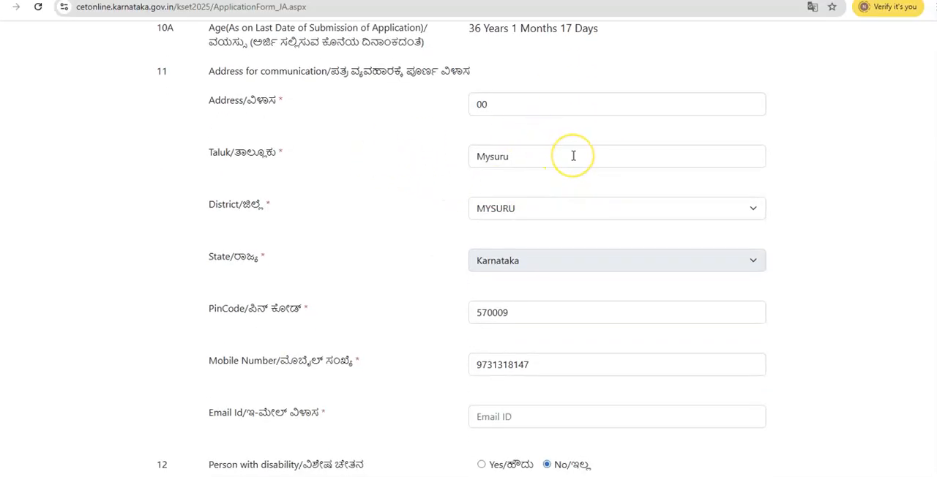
scroll(573, 156, "down", 2)
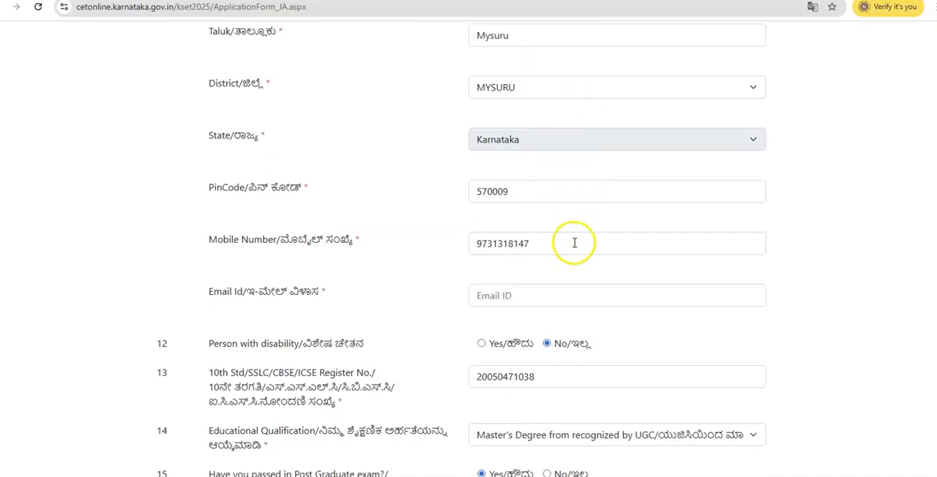
scroll(615, 267, "down", 3)
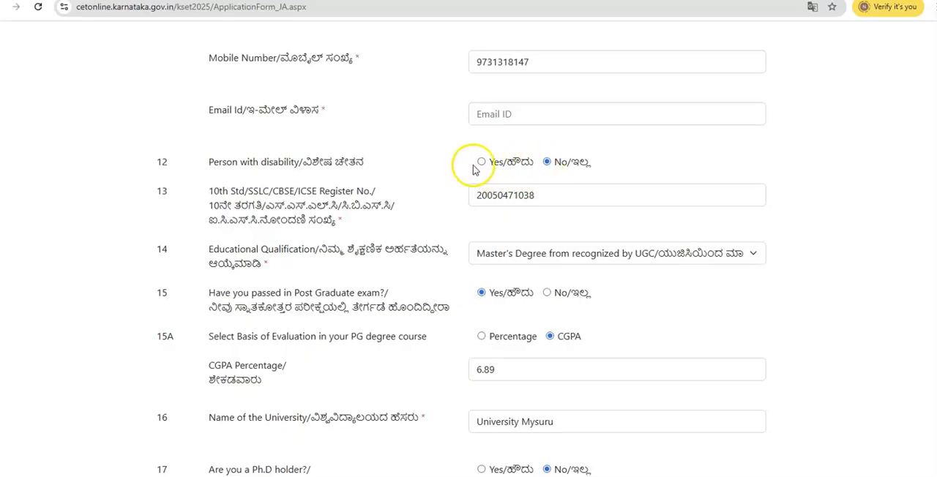
scroll(468, 191, "down", 1)
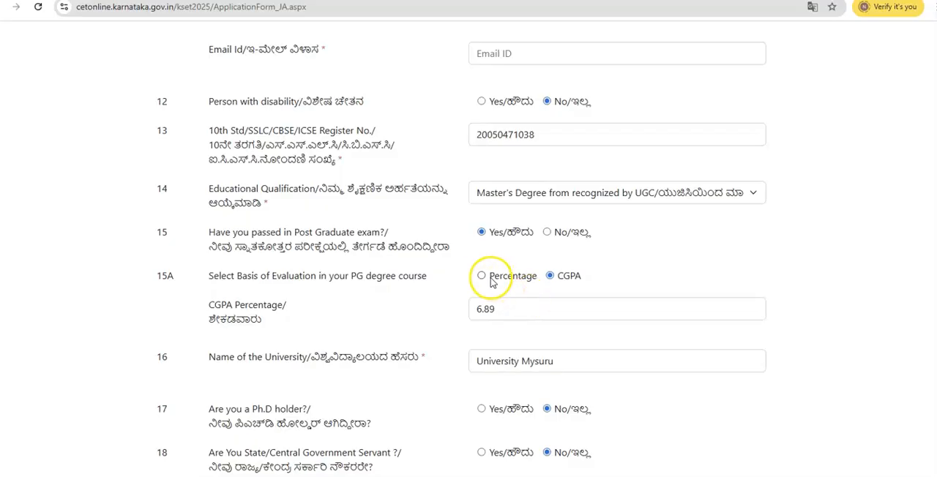
scroll(505, 282, "down", 2)
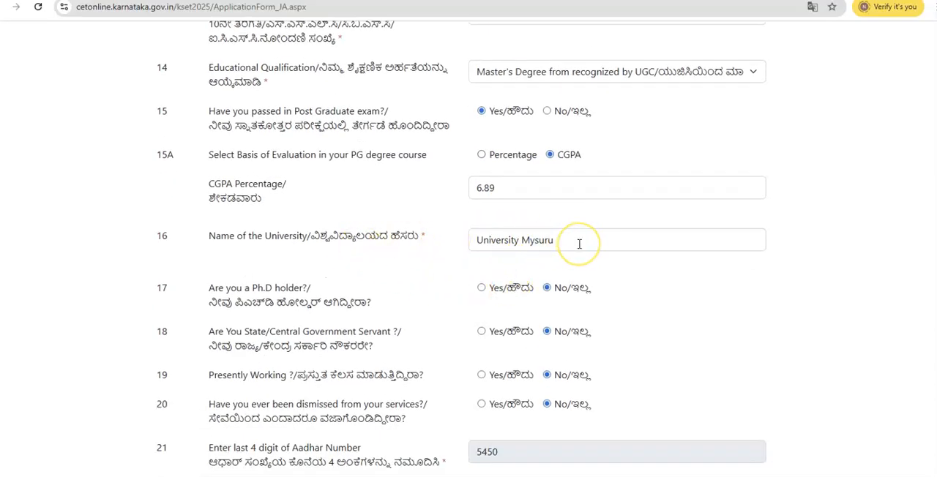
scroll(579, 244, "down", 3)
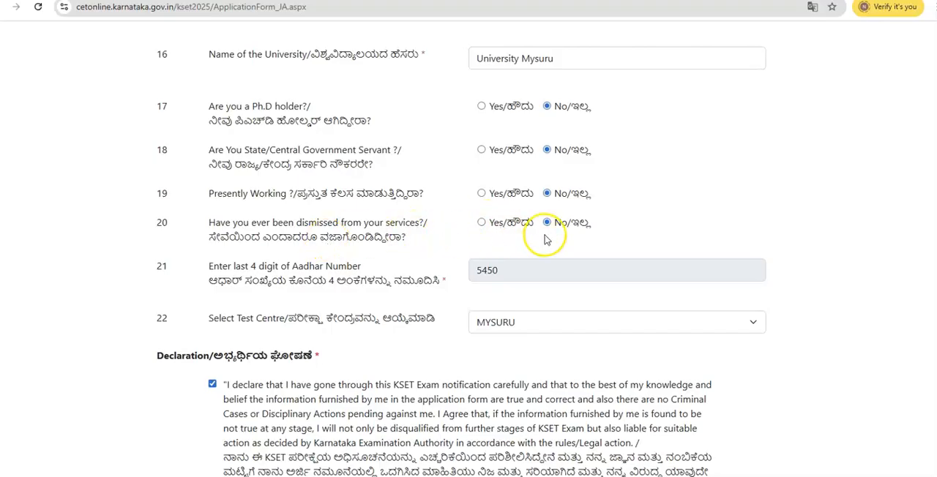
scroll(520, 249, "down", 2)
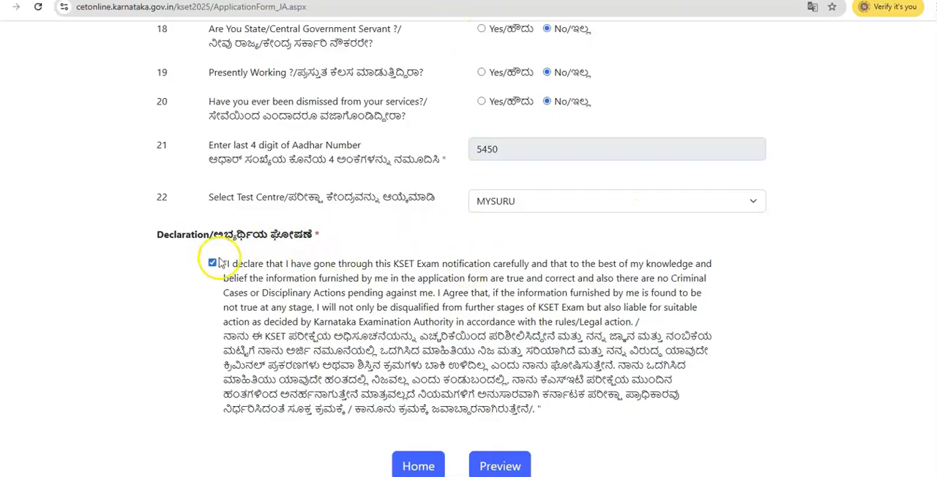
scroll(293, 279, "down", 1)
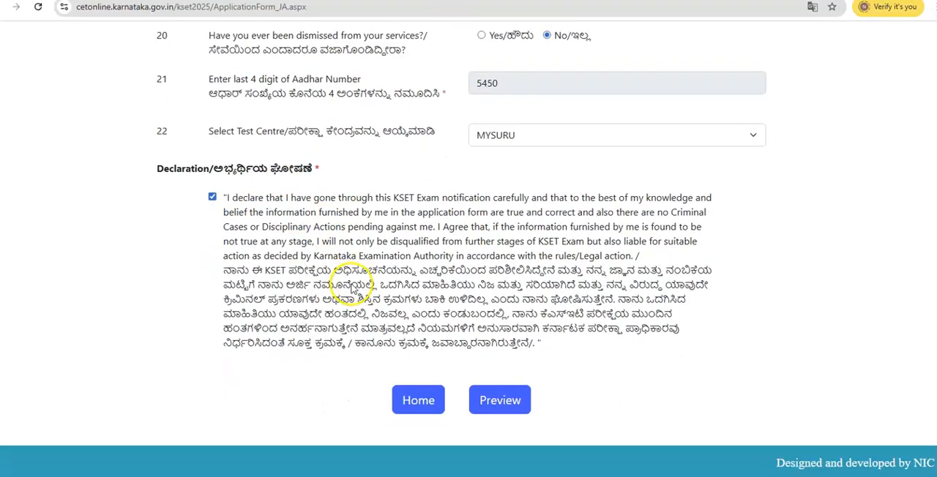
Try to preview the application, and fill in the applicant's e-mail address in the missing Email Id field
left_click(505, 405)
left_click(517, 258)
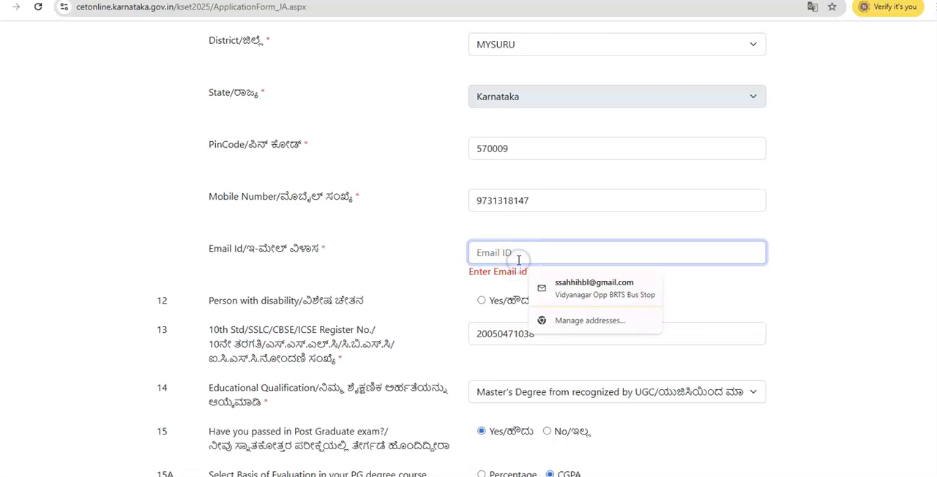
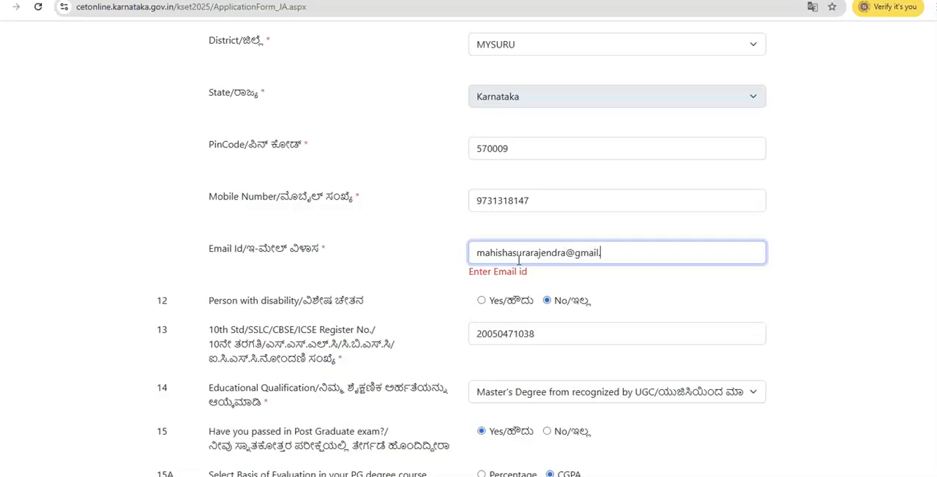
left_click(836, 272)
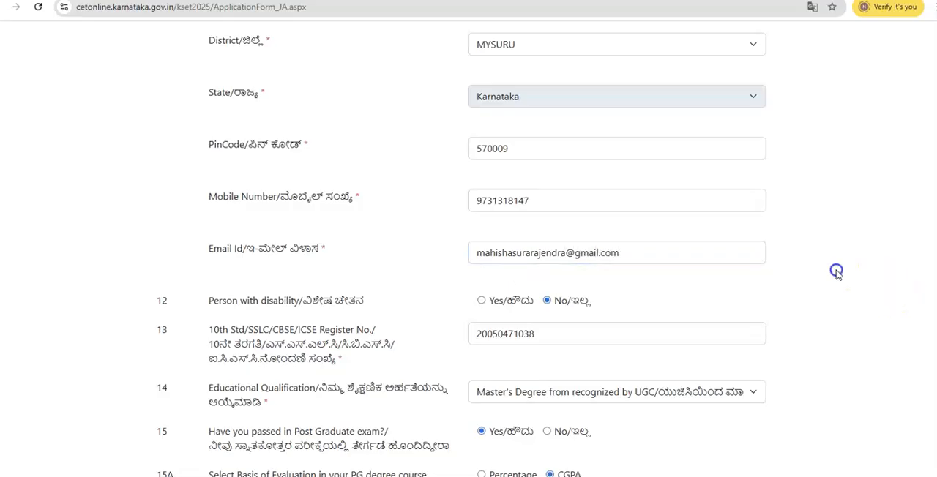
Try to preview the application again, and set the CGPA Percentage to 68.95
scroll(521, 356, "down", 10)
left_click(521, 401)
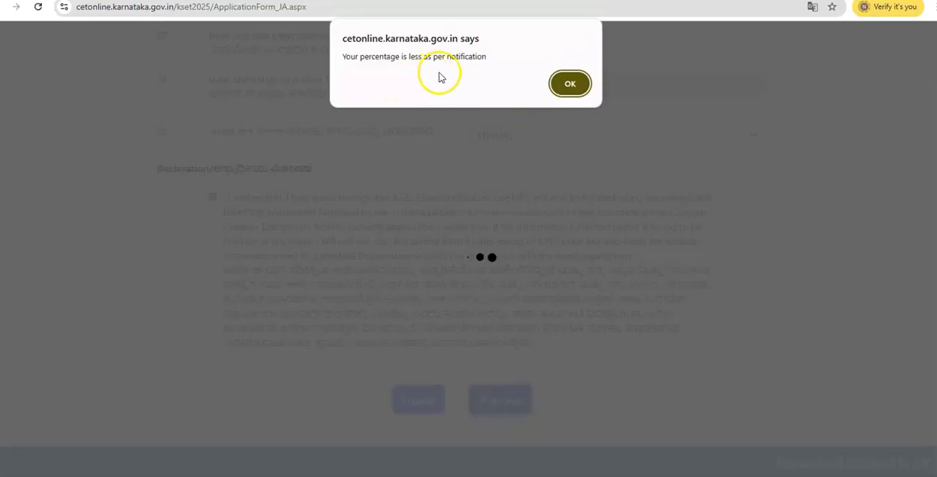
left_click(557, 83)
scroll(523, 178, "up", 5)
left_click_drag(506, 181, 348, 187)
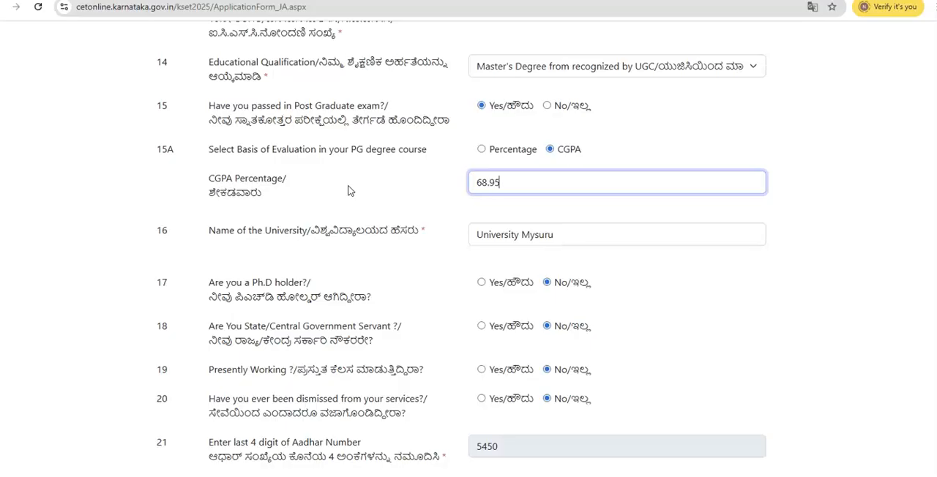
left_click(494, 209)
Recheck the form entries and open the application preview
scroll(494, 209, "down", 5)
left_click(497, 402)
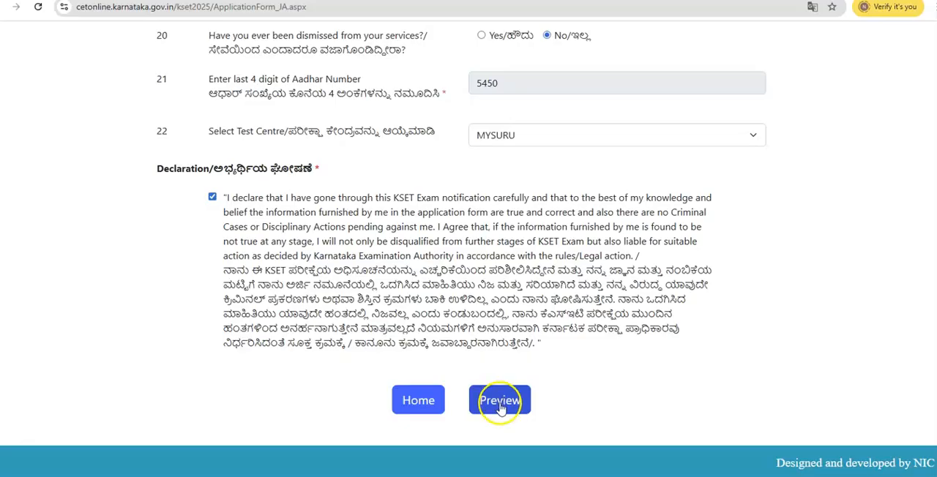
scroll(510, 397, "up", 20)
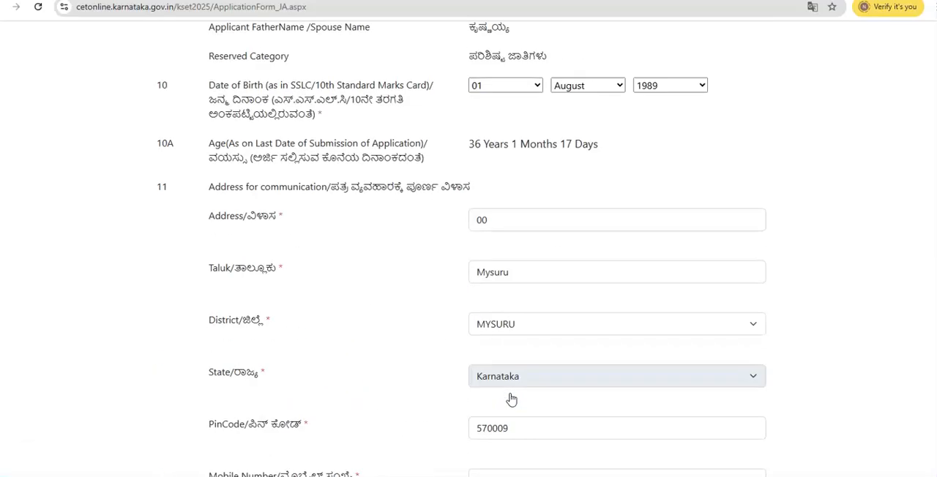
scroll(510, 399, "up", 7)
scroll(508, 387, "down", 15)
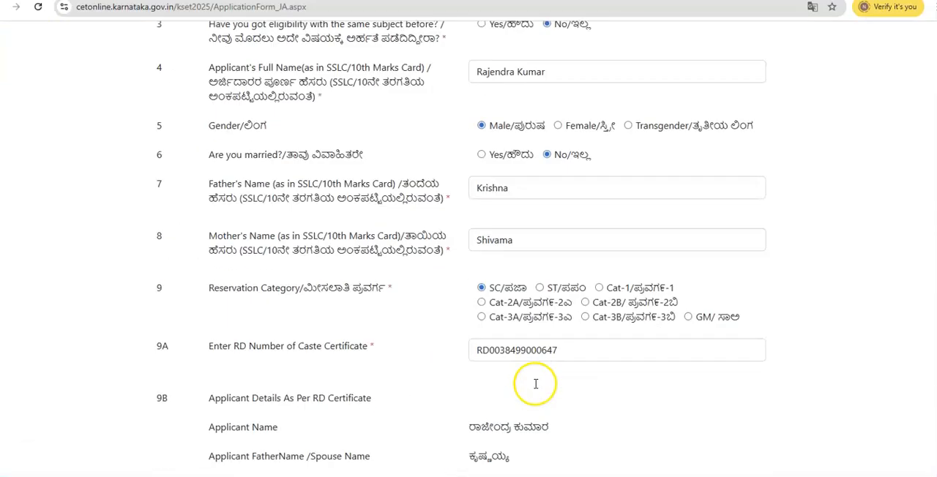
scroll(554, 407, "down", 15)
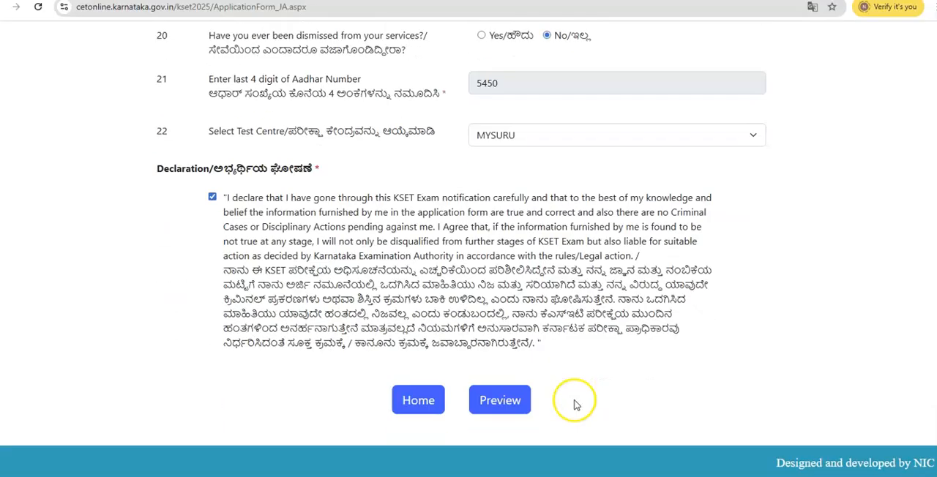
left_click(500, 402)
Enter the captcha verification code below the previewed details, save the application, and highlight the issued application ID
scroll(542, 220, "down", 7)
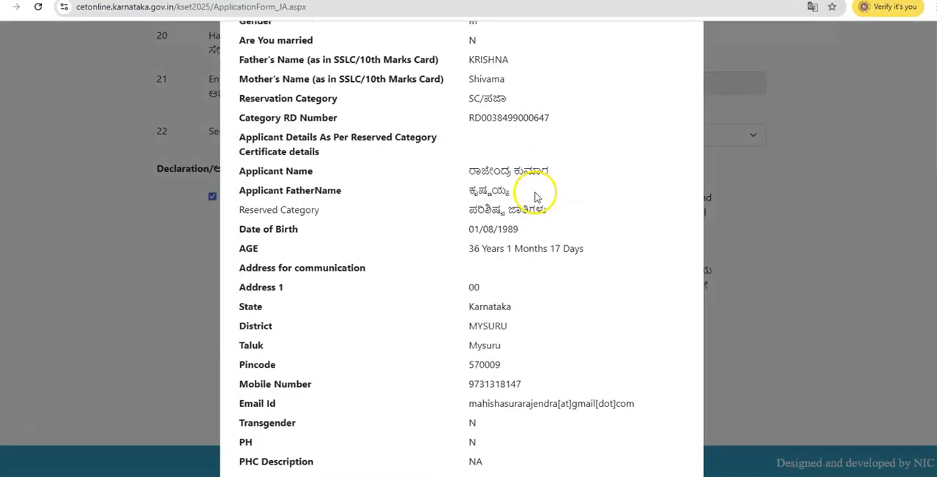
scroll(536, 209, "down", 2)
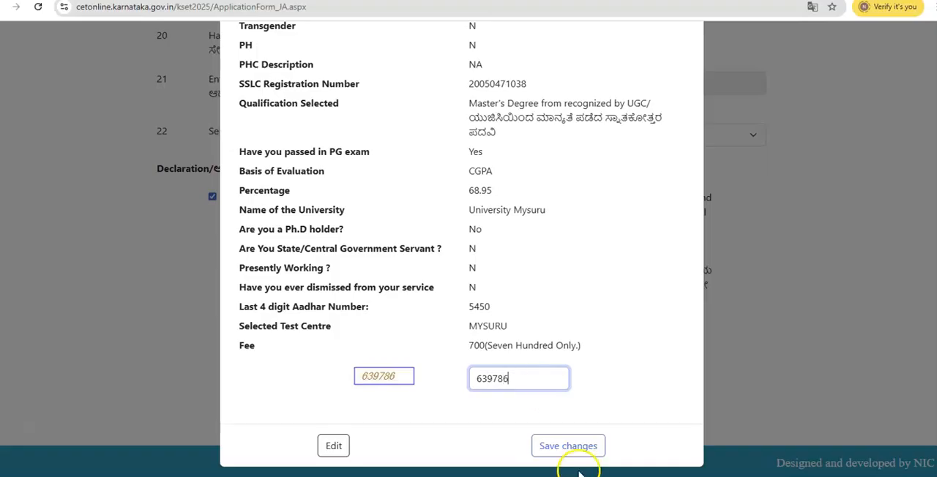
left_click(569, 446)
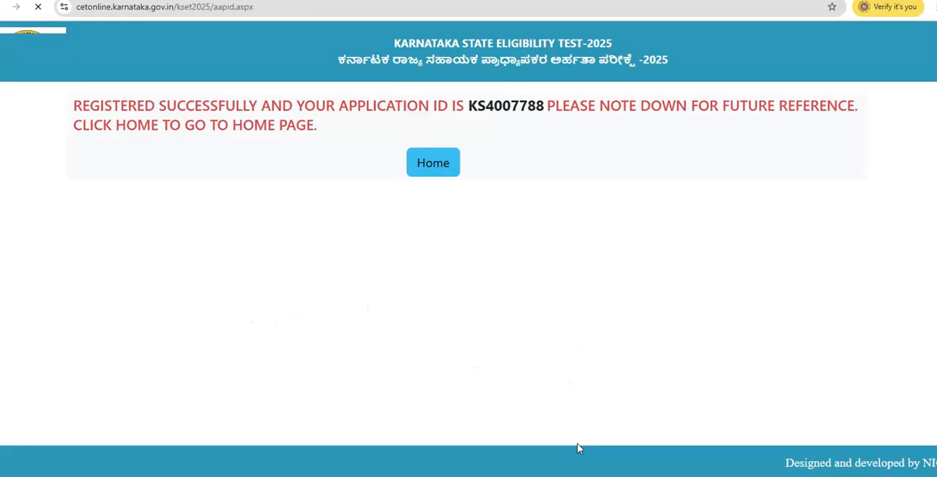
left_click_drag(469, 106, 545, 106)
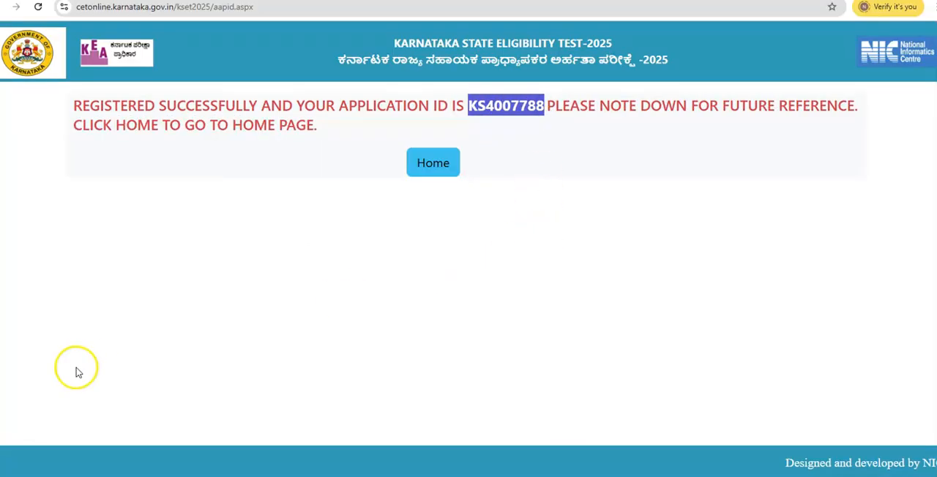
Open the Step-2 photo and signature upload from the home page, authenticating with the application ID and the applicant's date of birth
left_click(440, 167)
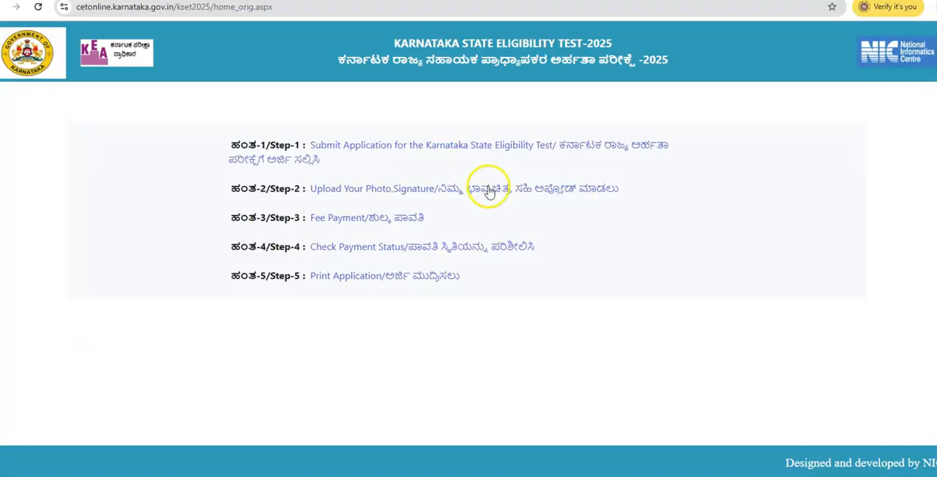
left_click(387, 197)
left_click(423, 191)
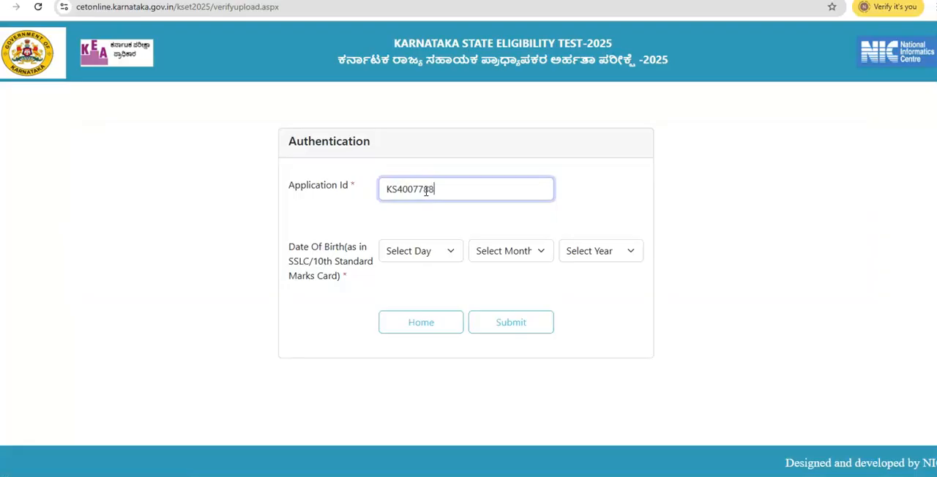
left_click(423, 251)
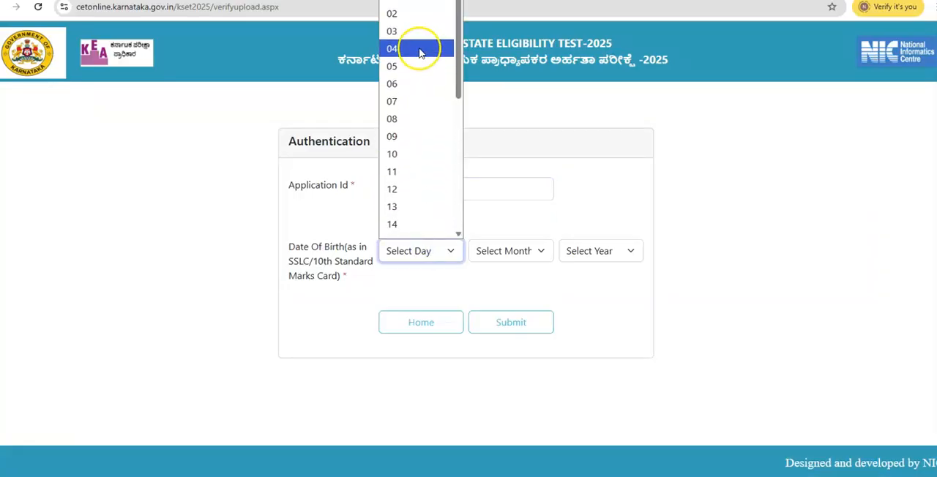
left_click(413, 2)
left_click(519, 251)
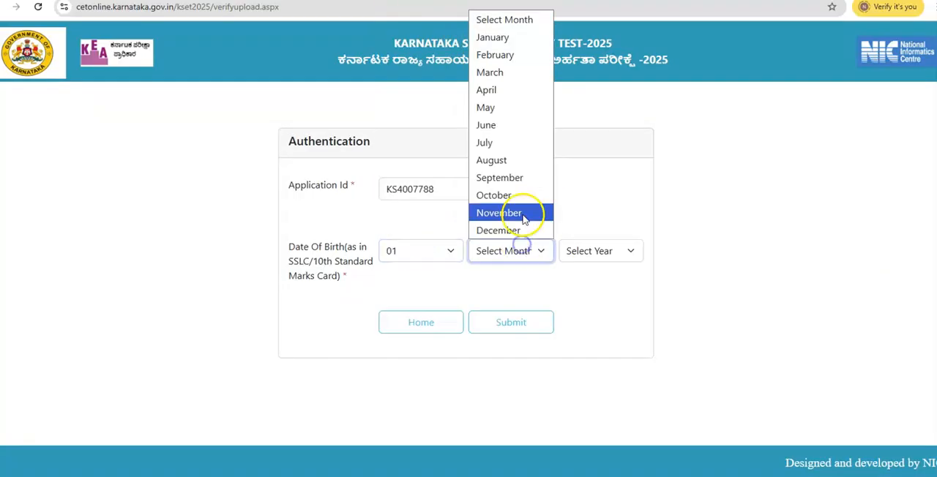
left_click(511, 162)
left_click(623, 251)
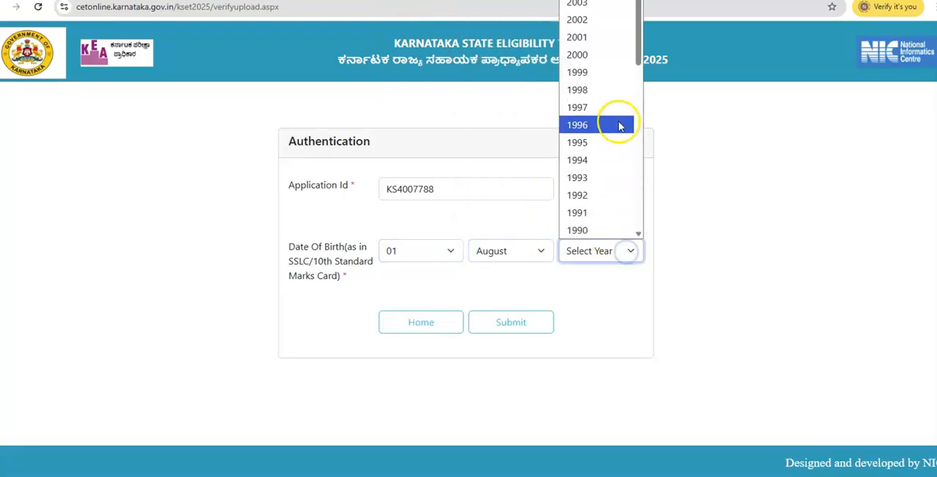
scroll(593, 214, "down", 2)
left_click(594, 127)
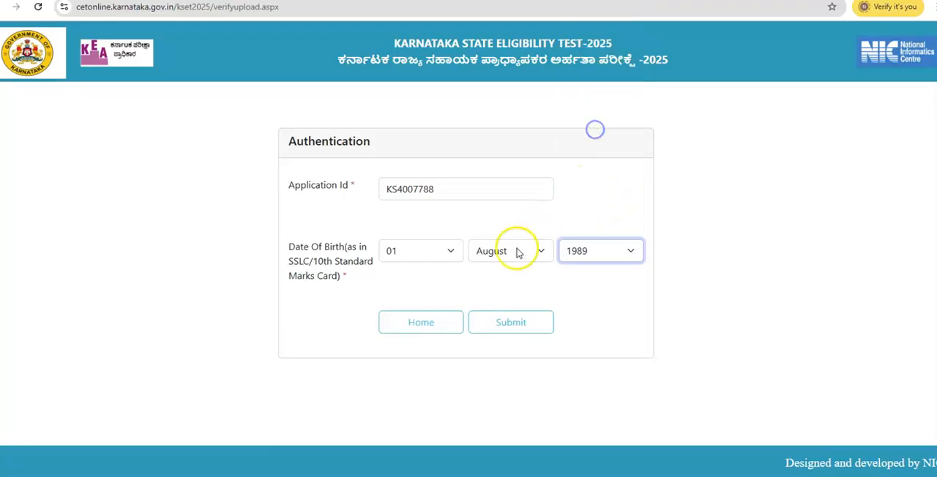
left_click(494, 327)
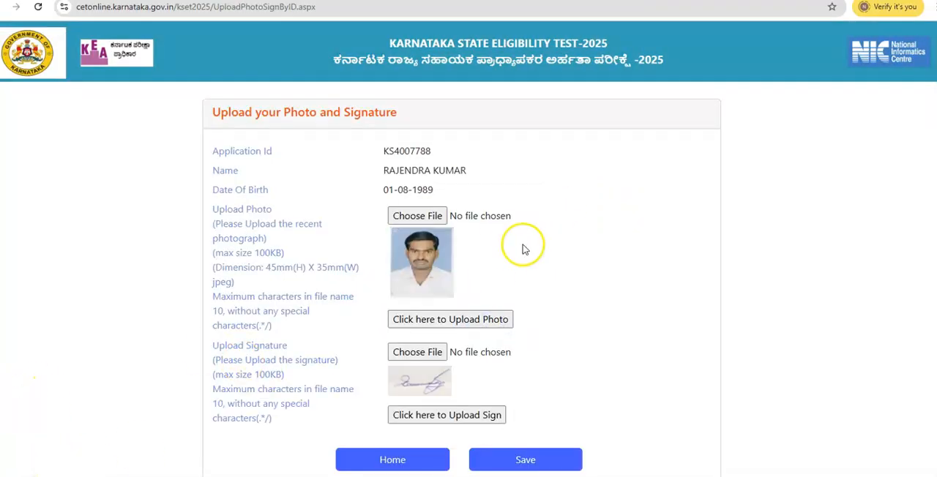
Save the applicant's photo and signature, and return to the application home page
left_click(532, 461)
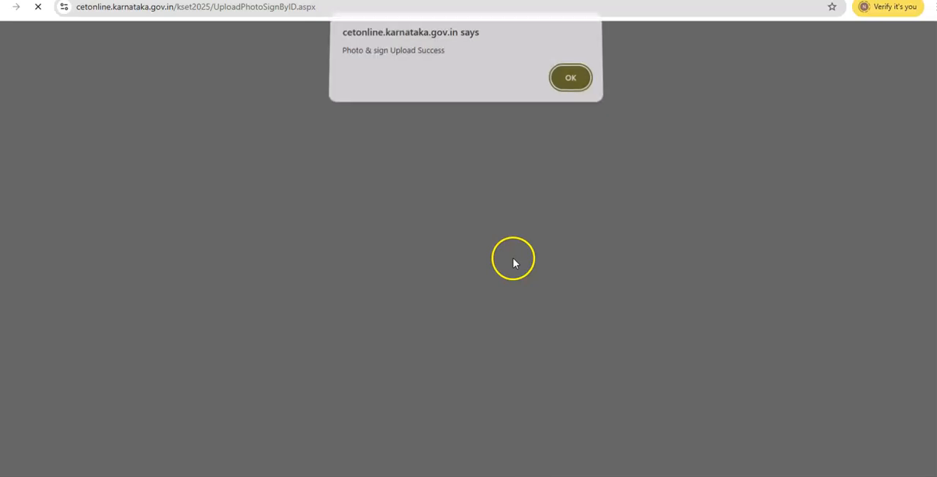
left_click(574, 83)
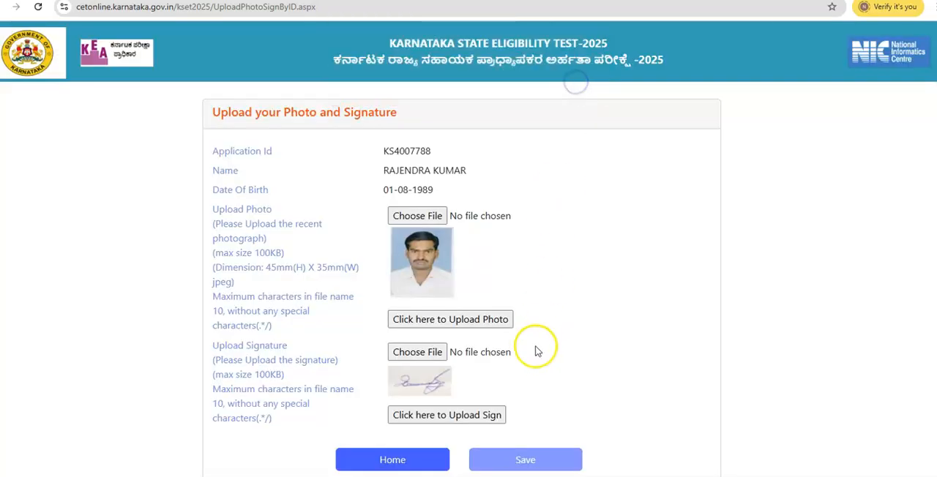
scroll(565, 347, "down", 1)
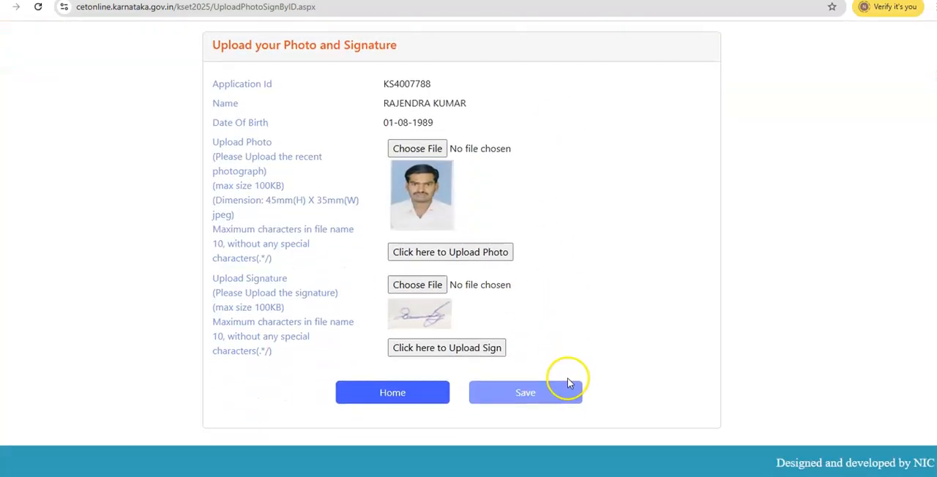
left_click(393, 396)
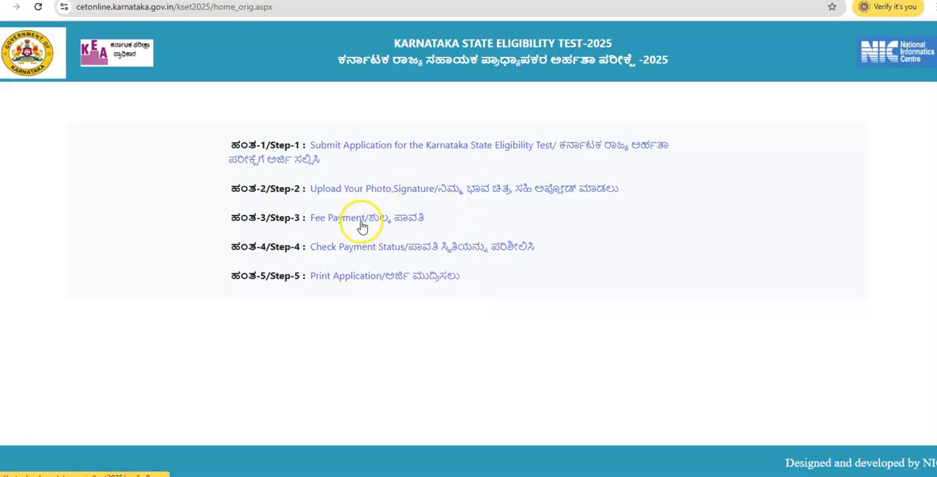
Open the Step-3 fee payment and authenticate with the application ID and the applicant's date of birth to reach the payment page
left_click(361, 222)
left_click(410, 186)
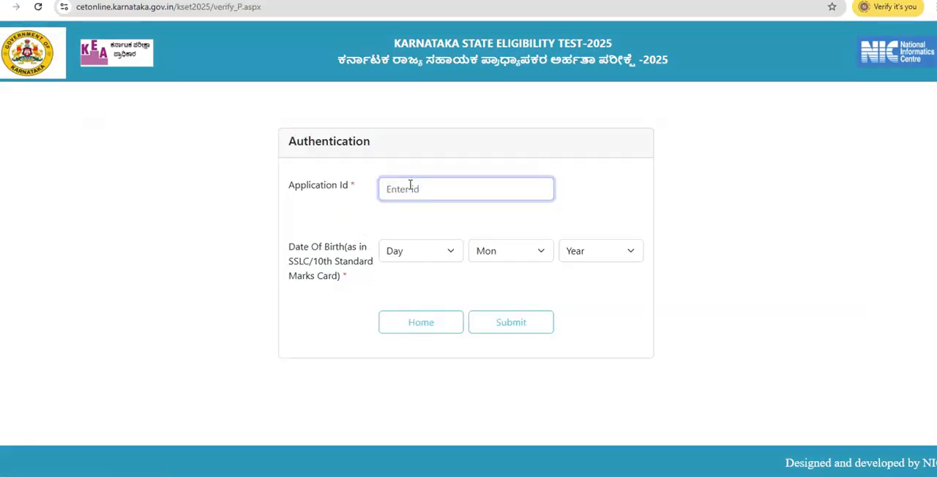
left_click(423, 250)
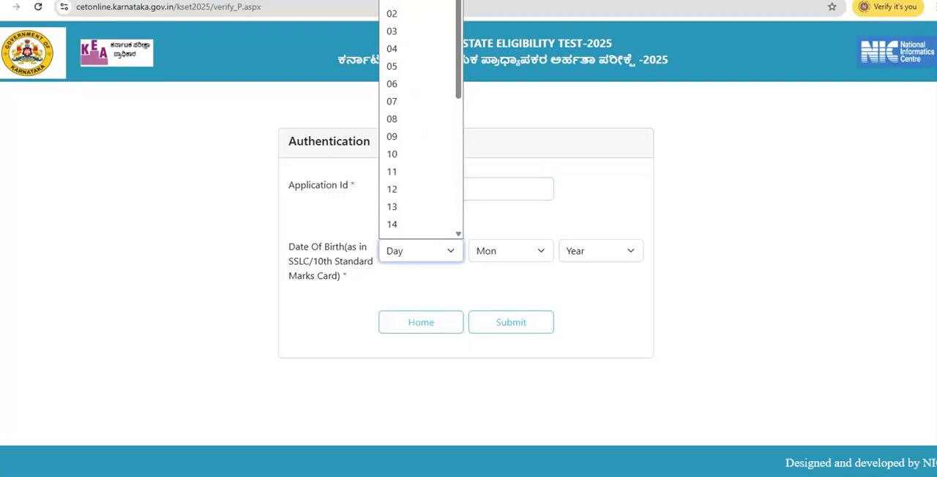
left_click(417, 3)
left_click(512, 252)
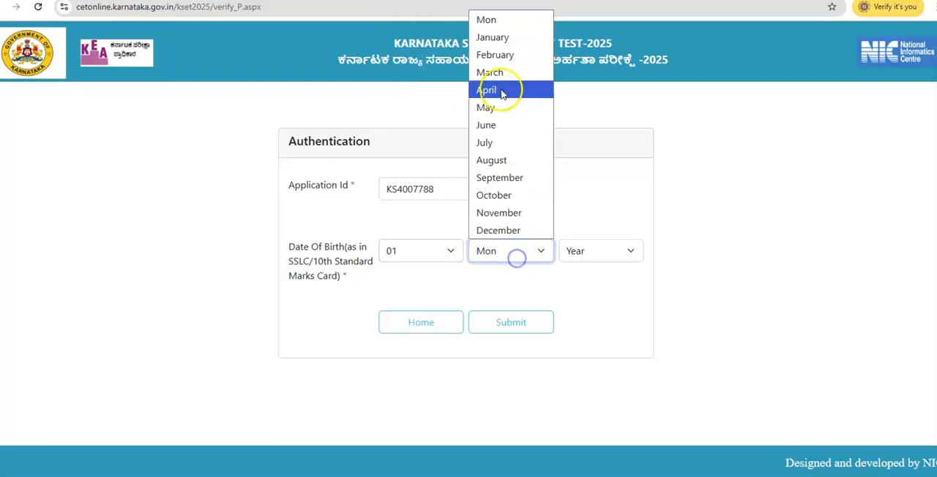
left_click(505, 159)
left_click(586, 251)
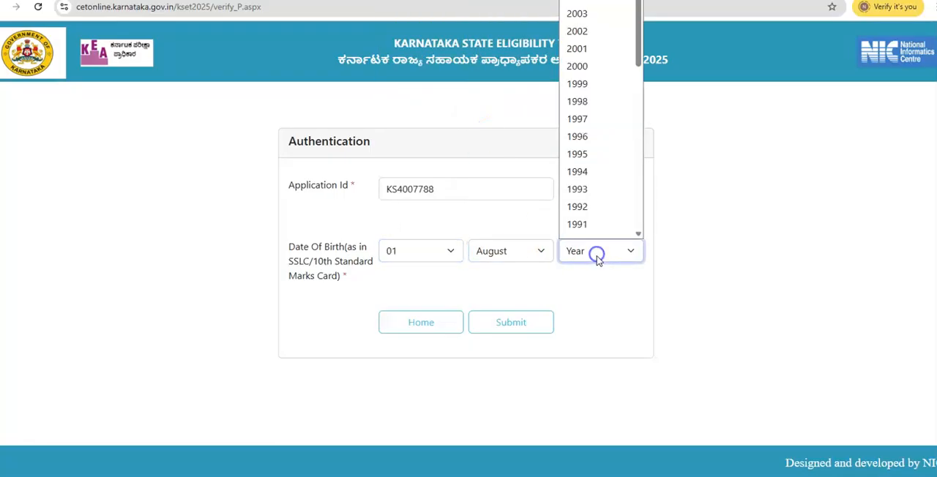
scroll(595, 219, "down", 3)
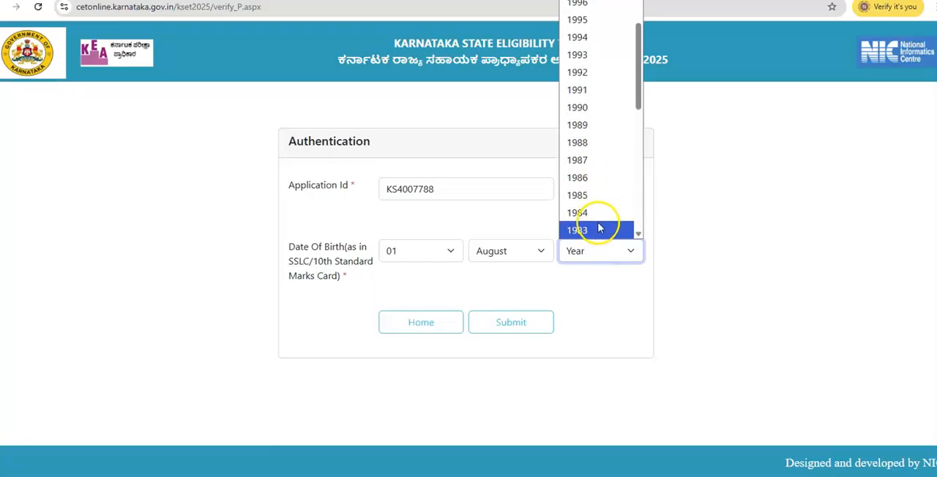
left_click(577, 125)
left_click(495, 324)
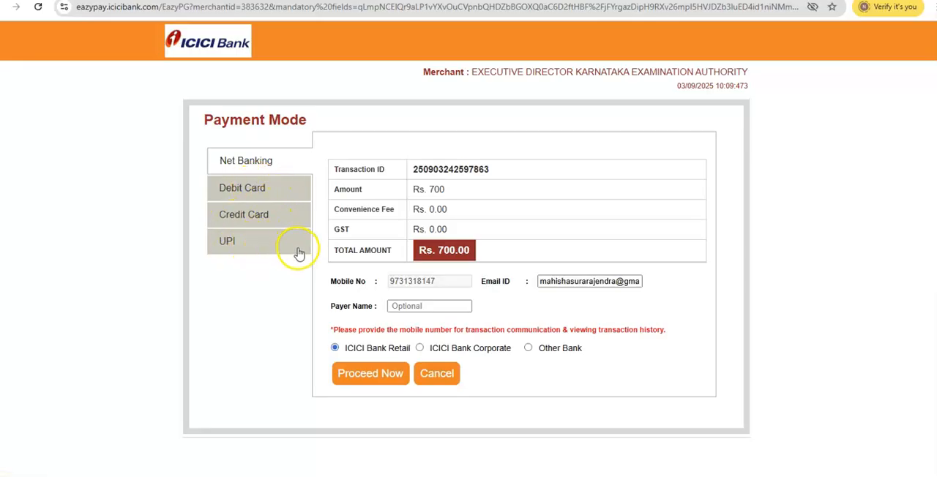
View the debit card and credit card payment options, and choose UPI as the payment mode
left_click(293, 193)
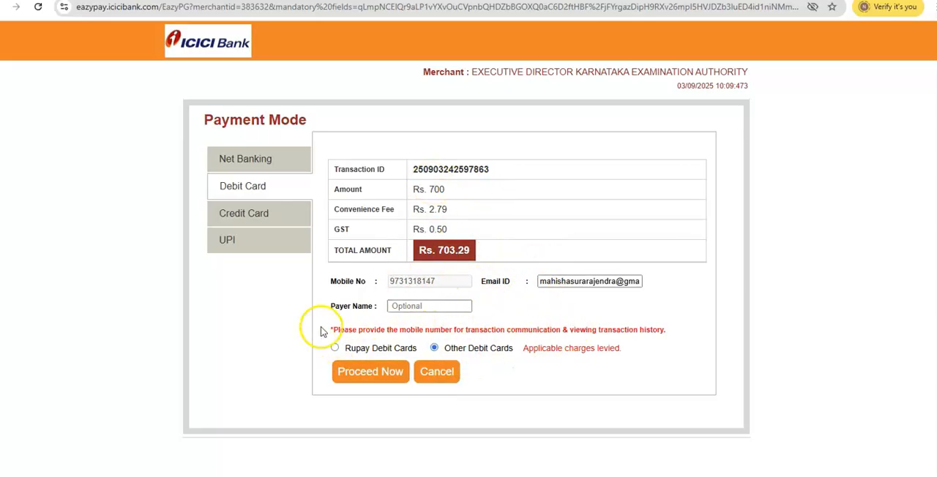
left_click(271, 217)
left_click(273, 239)
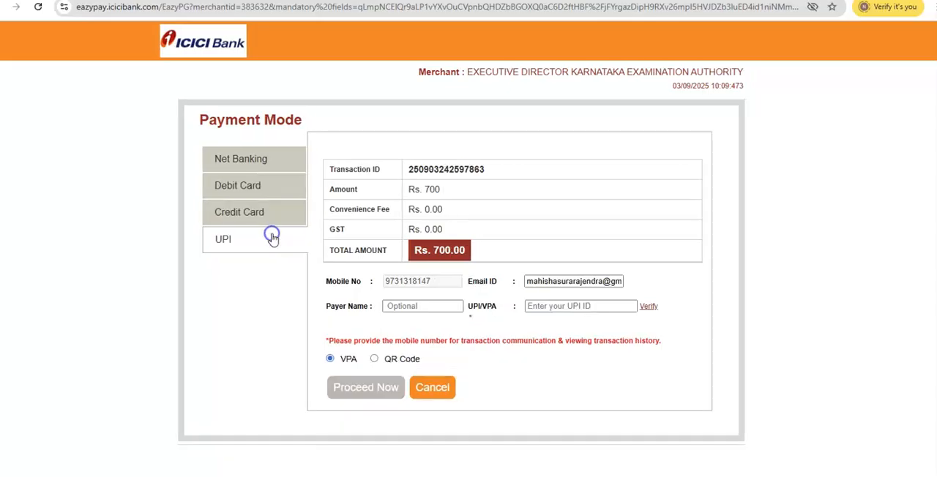